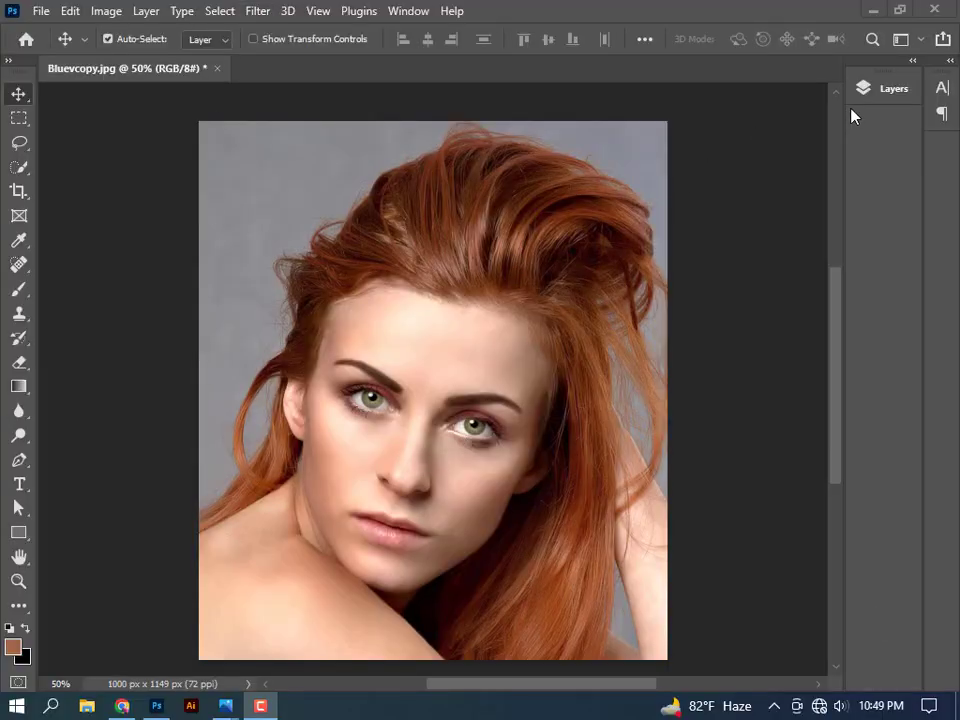
Duplicate Background as Background copy and invert the copy into a negative image.
click(889, 90)
drag(748, 198, 788, 414)
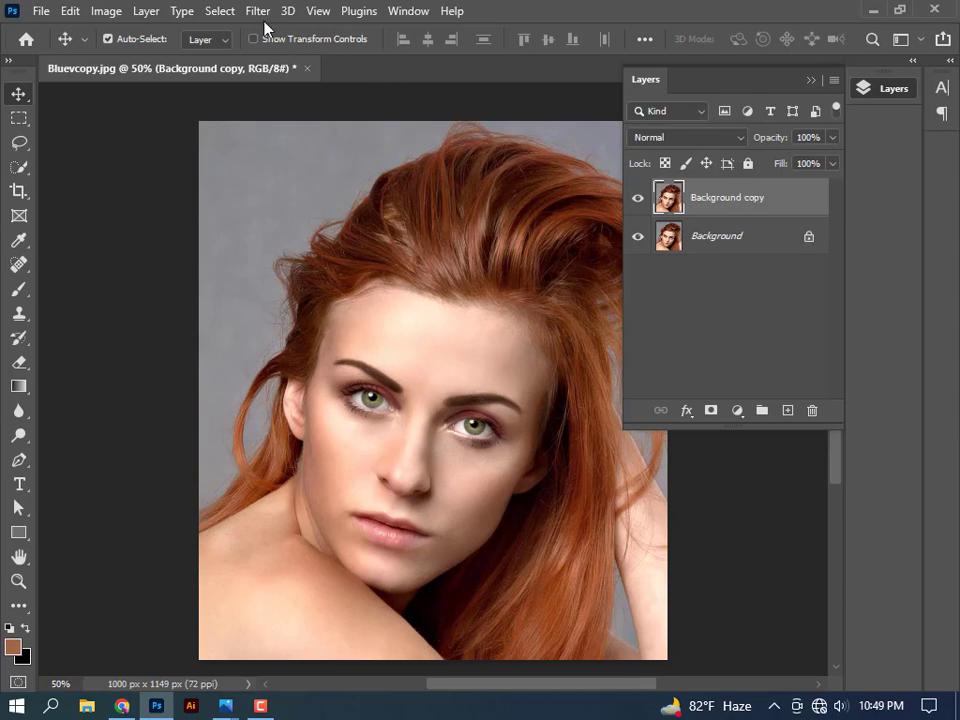
click(107, 12)
mouse_move(135, 59)
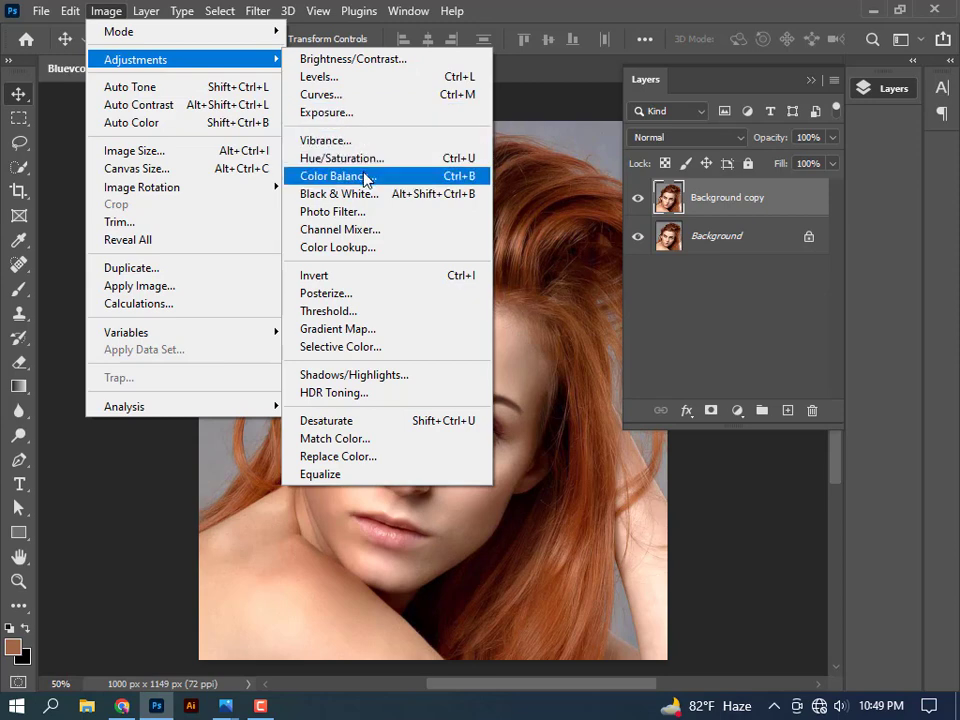
click(351, 277)
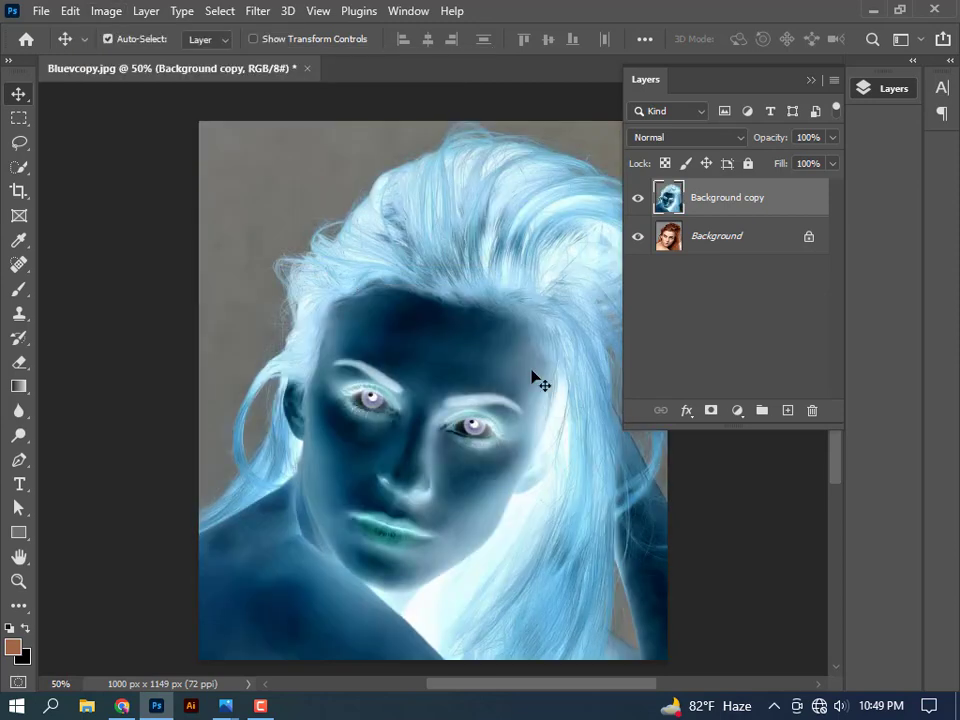
Change the Background copy layer's blend mode to Linear Light.
click(740, 141)
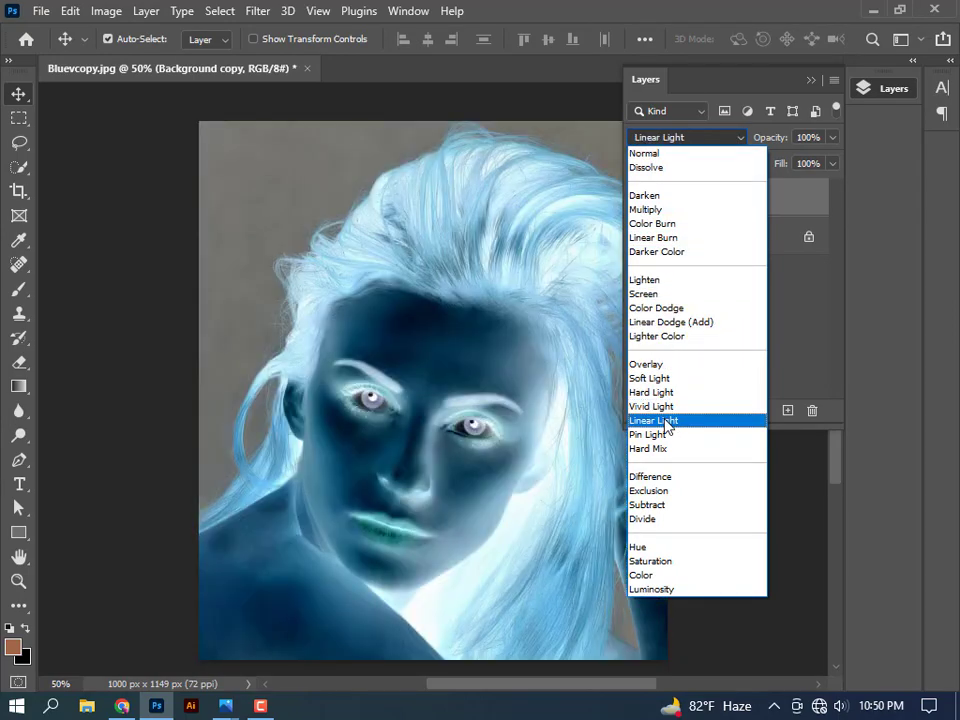
click(666, 421)
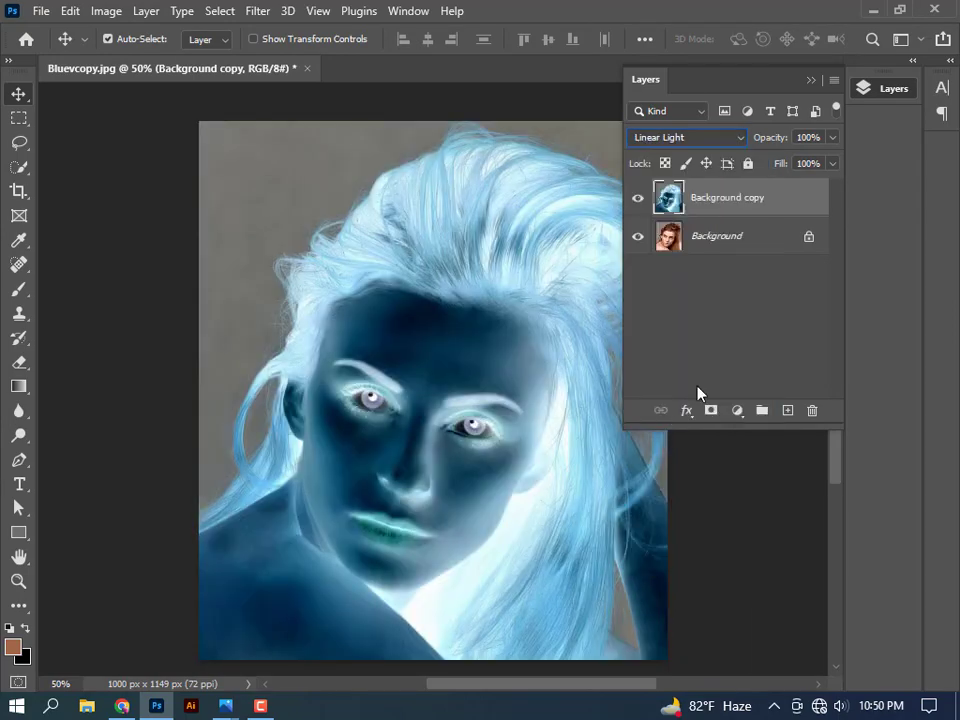
click(258, 11)
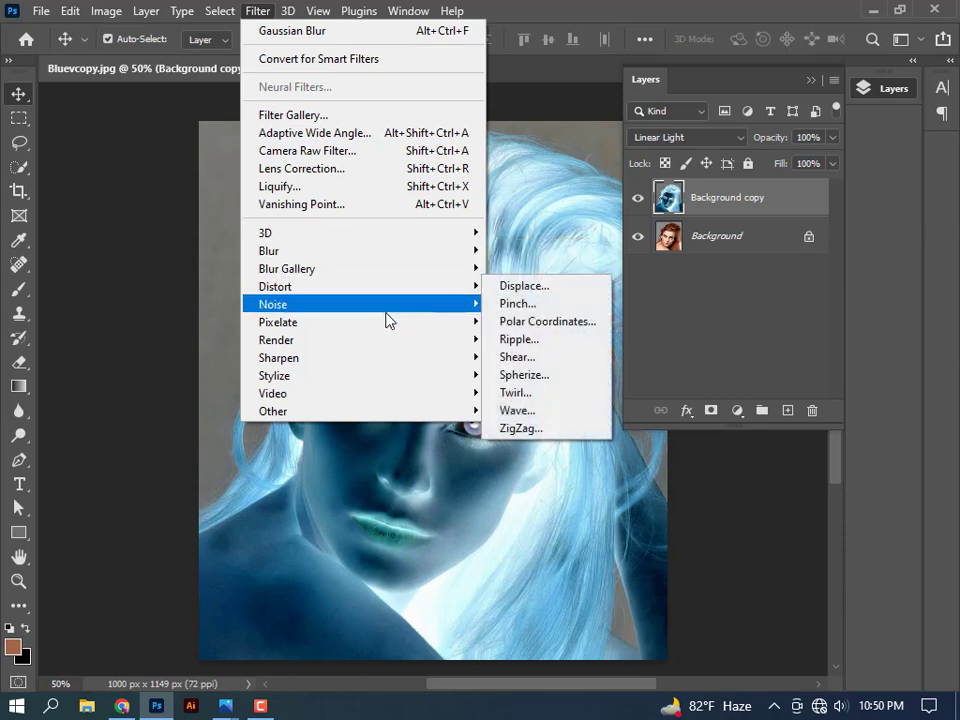
mouse_move(300, 411)
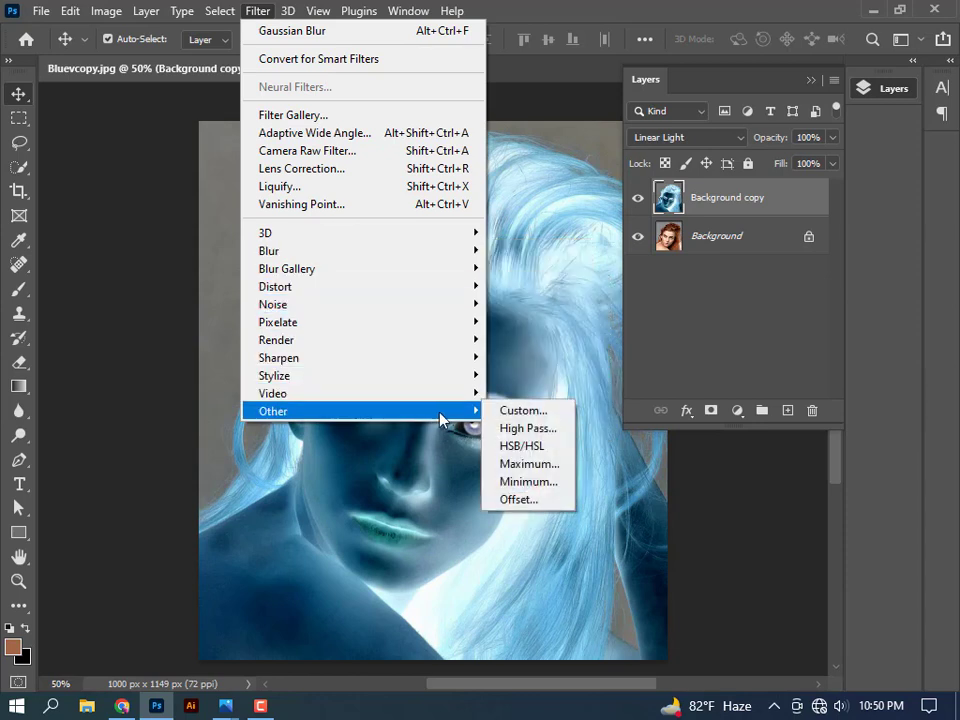
Apply a High Pass filter with a 3.4-pixel radius to Background copy.
click(521, 428)
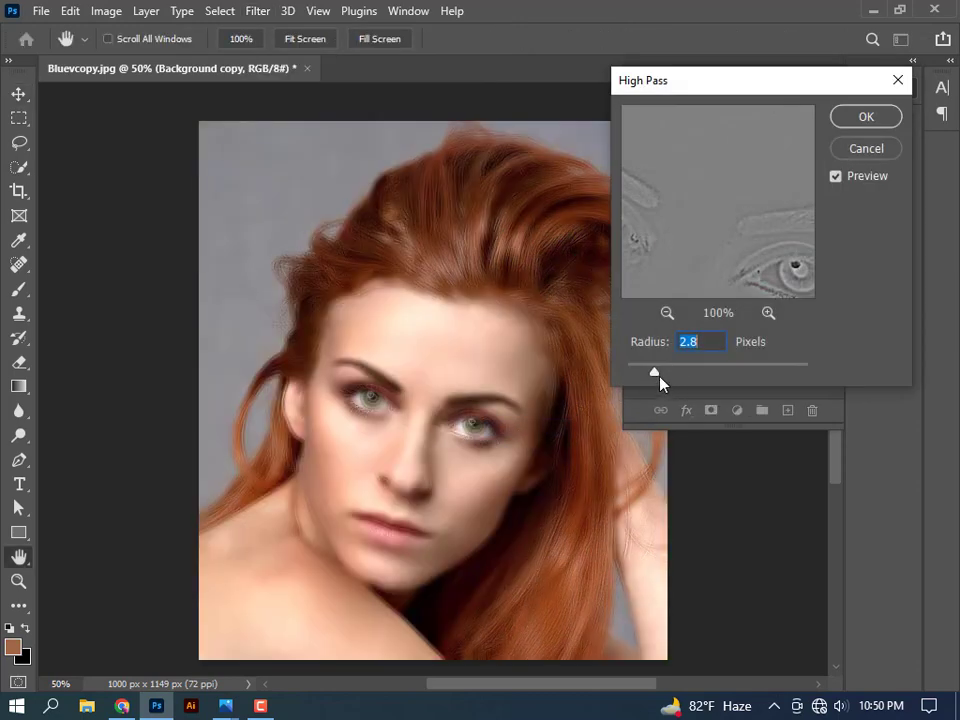
drag(622, 376, 669, 380)
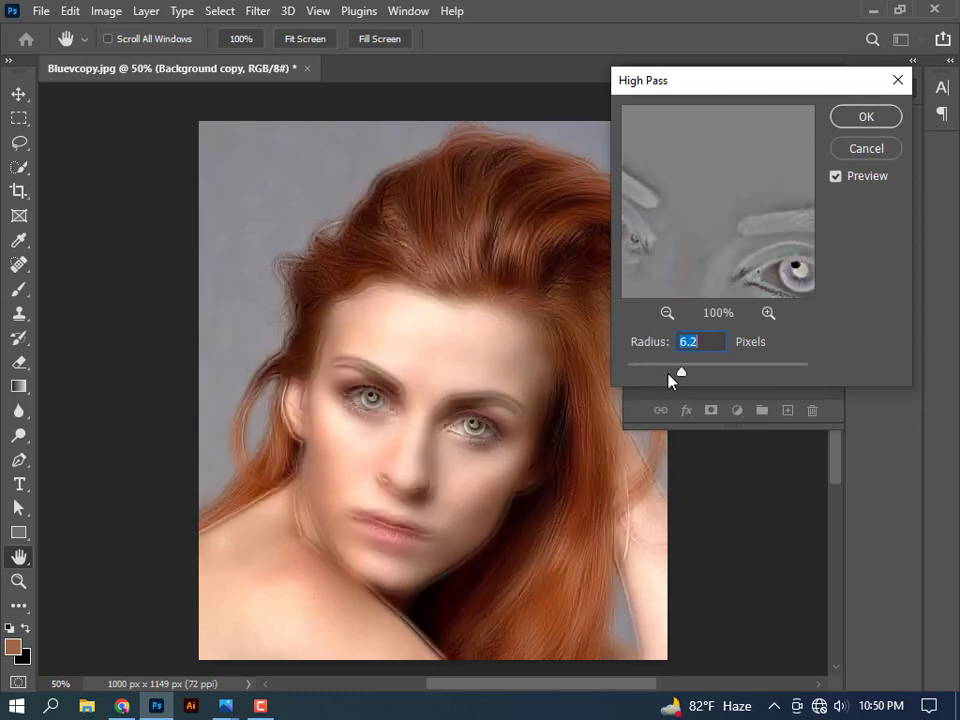
drag(753, 375, 756, 376)
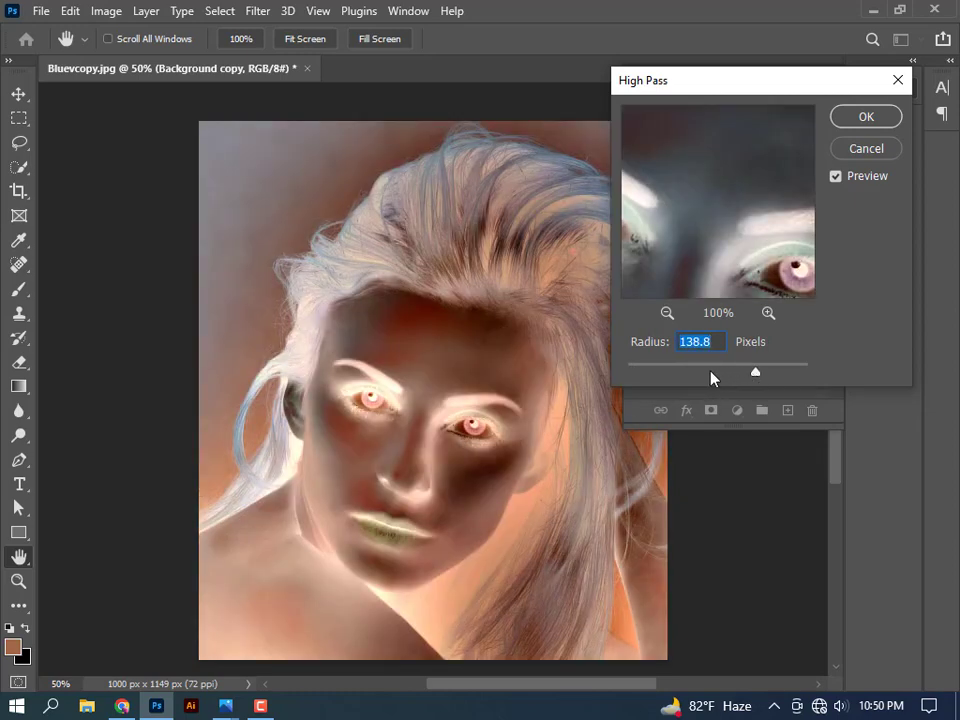
mouse_move(657, 371)
mouse_down()
mouse_move(636, 373)
mouse_move(661, 373)
mouse_up()
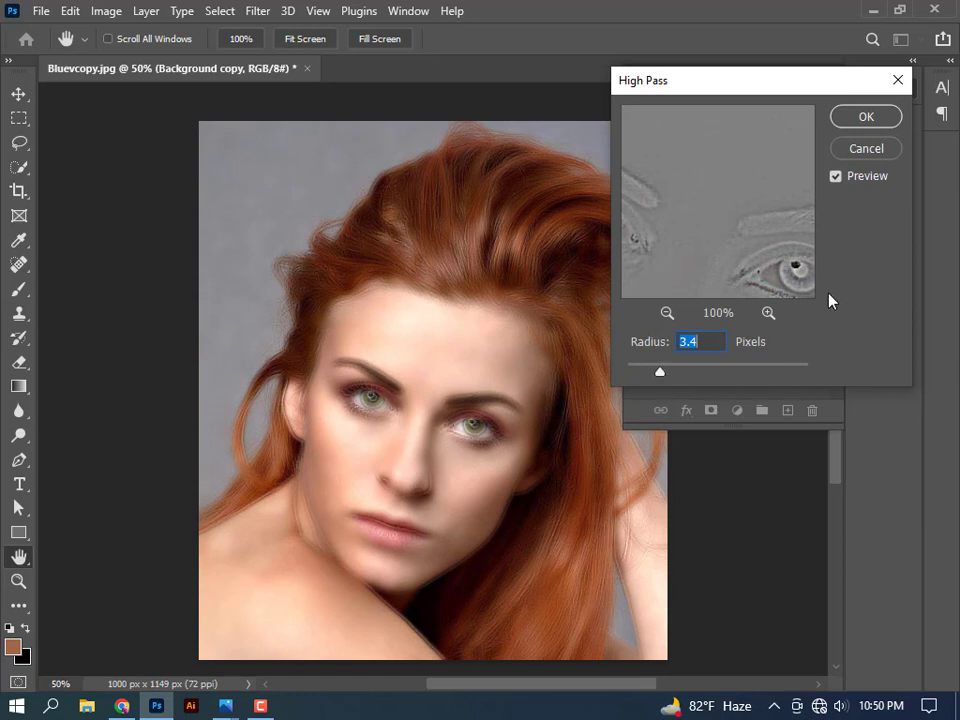
click(862, 118)
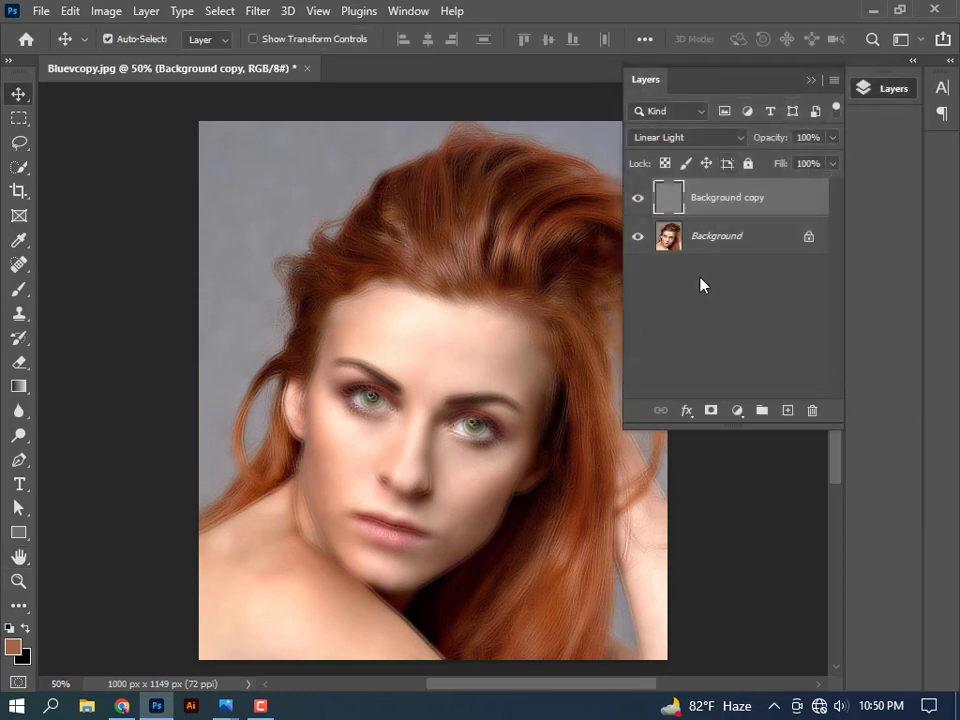
Blur Background copy with a 2.1-pixel Gaussian Blur.
click(254, 12)
mouse_move(268, 251)
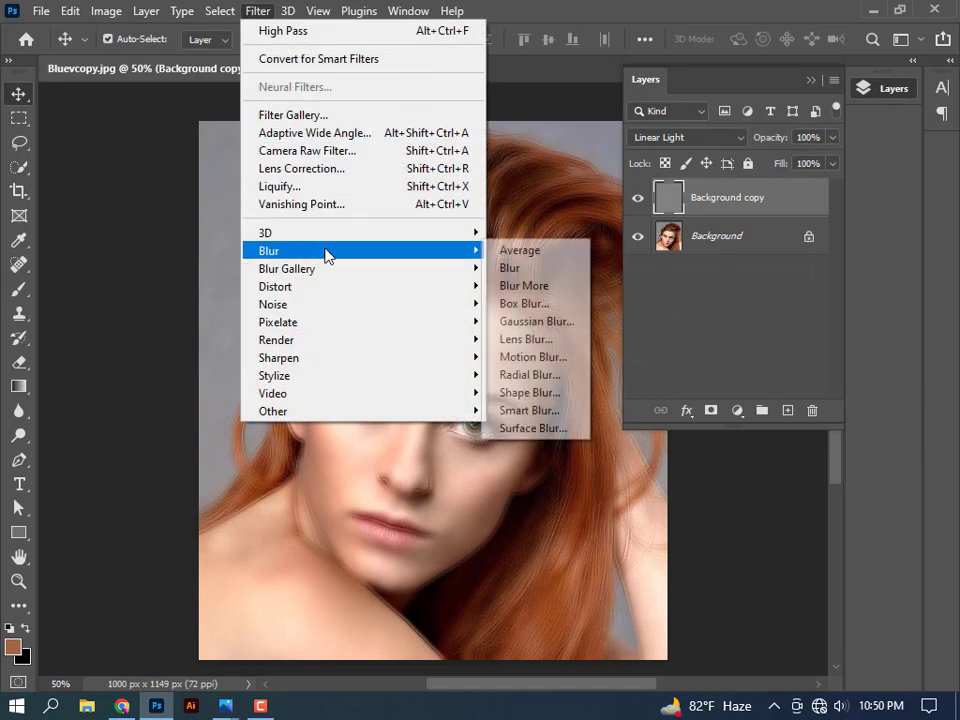
click(534, 322)
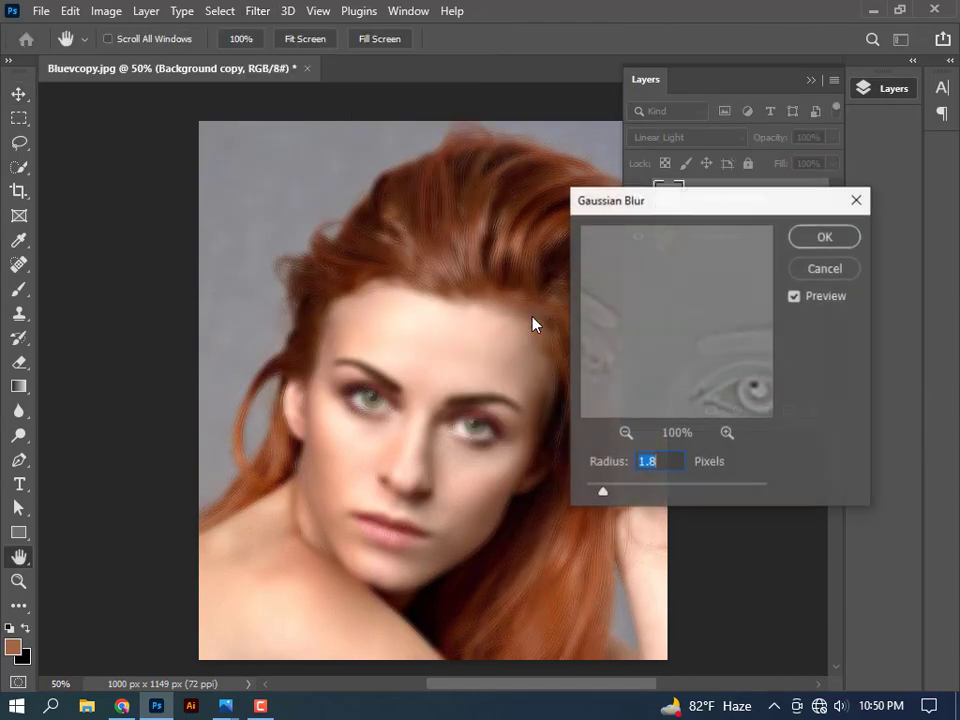
mouse_move(605, 500)
mouse_down()
mouse_move(596, 495)
mouse_move(628, 494)
mouse_move(607, 498)
mouse_up()
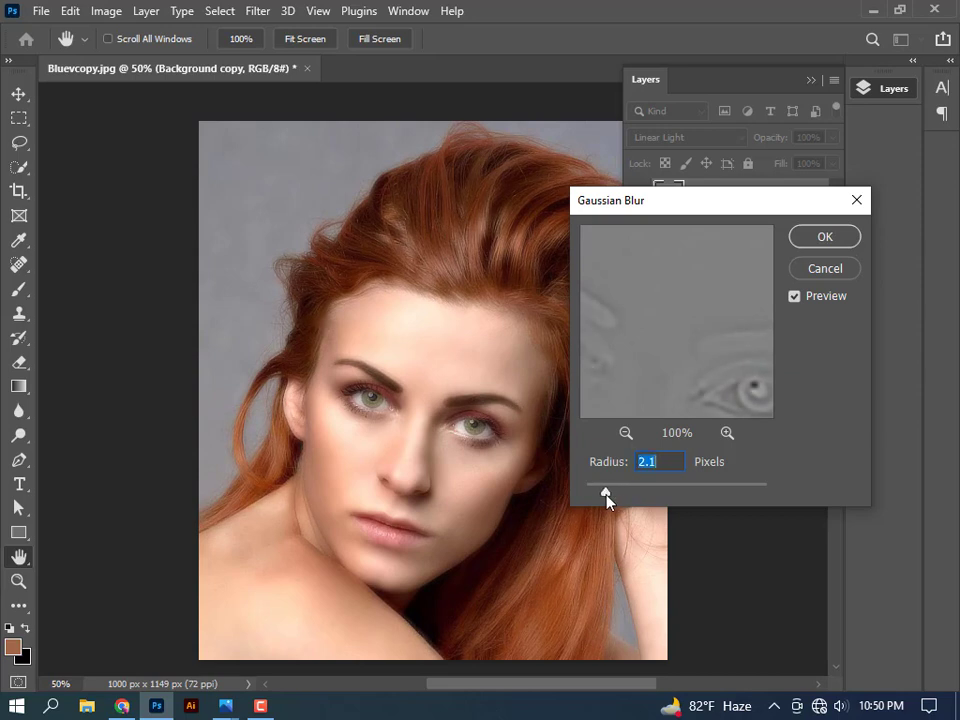
click(825, 238)
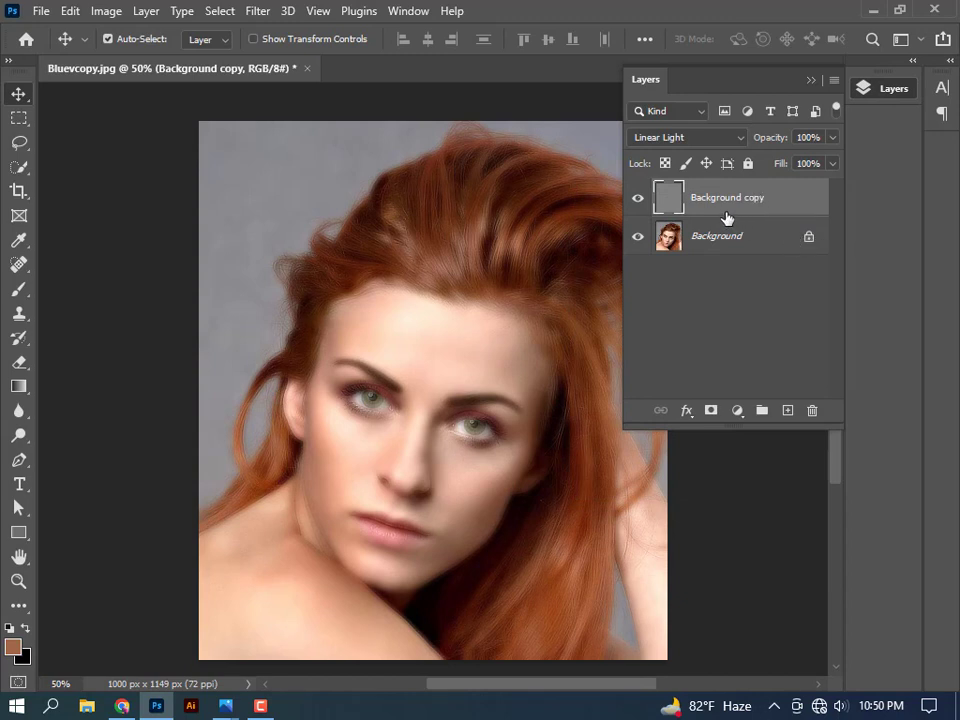
Add a layer mask to Background copy and invert it to black.
click(712, 414)
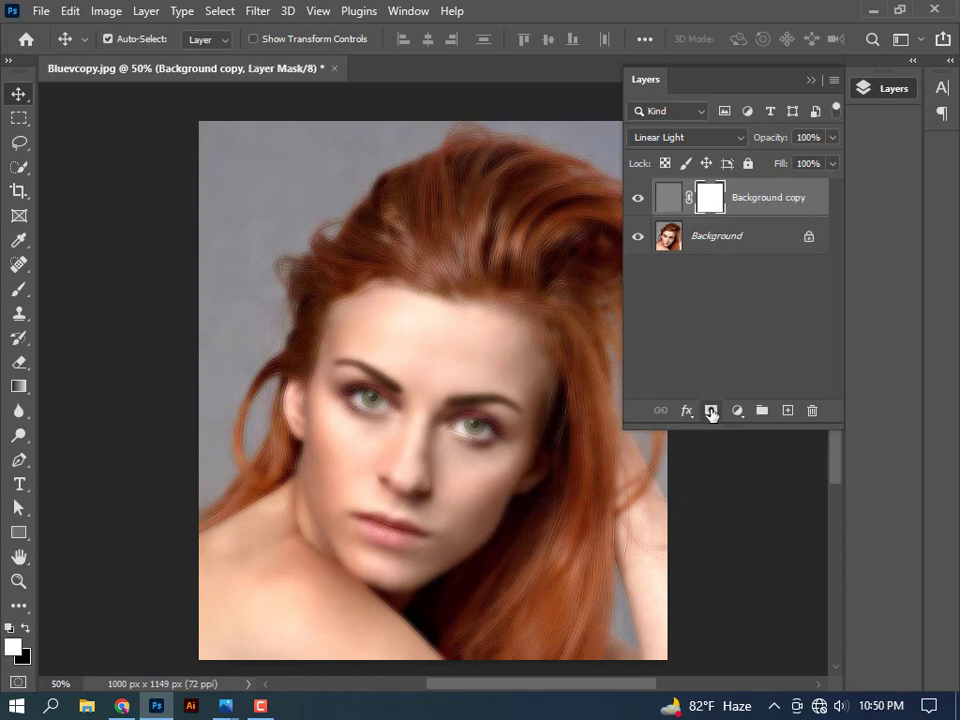
click(106, 11)
mouse_move(136, 60)
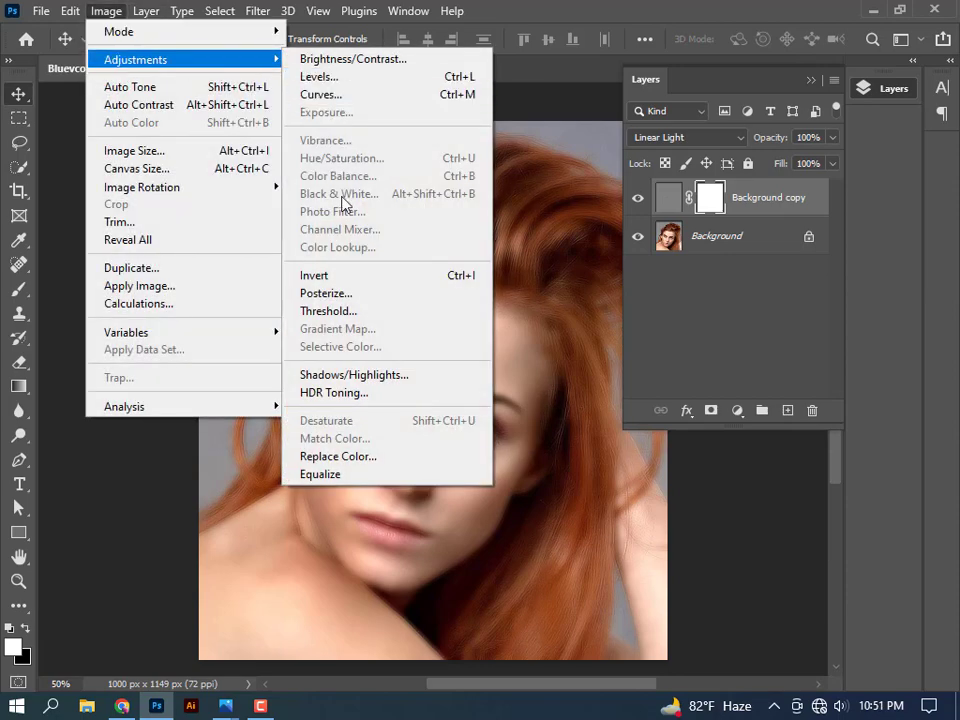
click(314, 276)
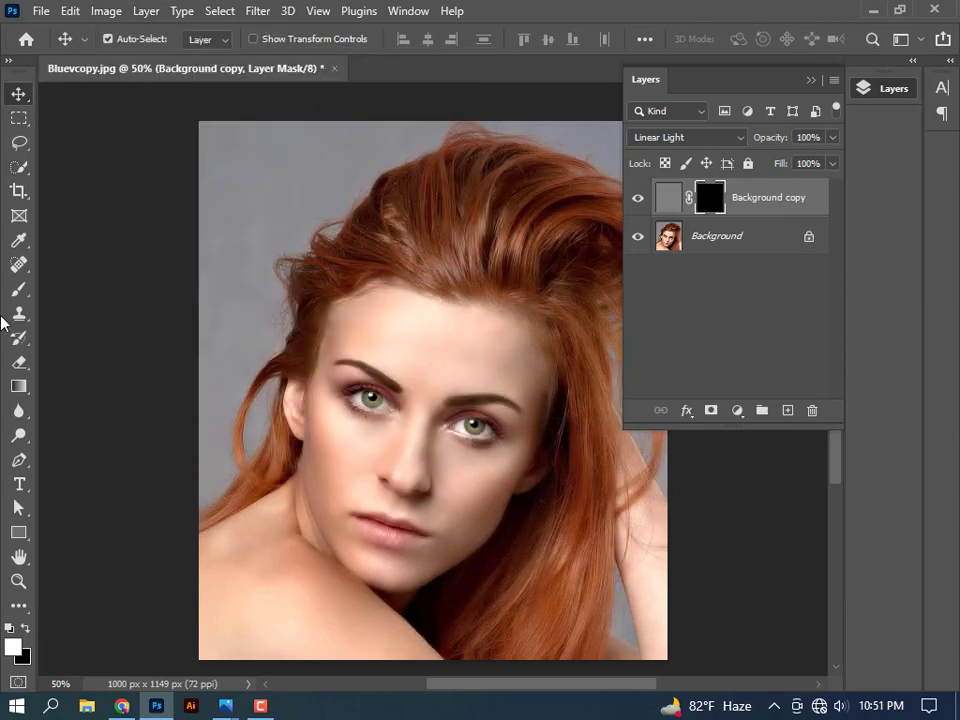
click(18, 289)
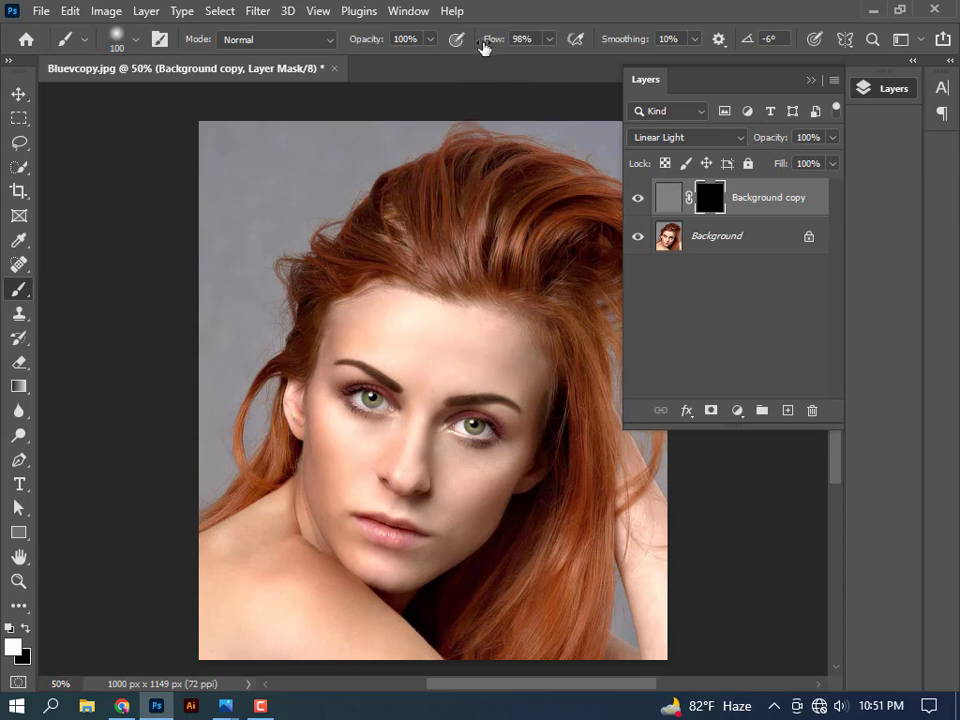
Set the brush flow to 18% and paint smoothing onto the face skin.
drag(484, 45, 431, 62)
mouse_move(390, 569)
mouse_down()
mouse_move(315, 489)
mouse_move(326, 467)
mouse_move(304, 474)
mouse_up()
key(ctrl+plus)
key(ctrl+plus)
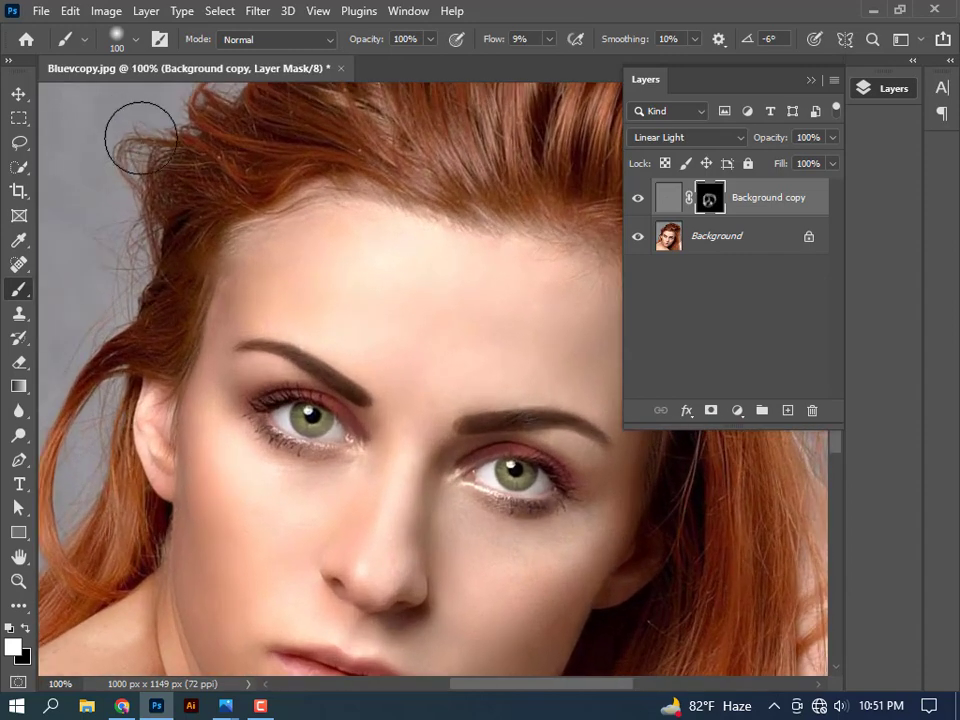
scroll(247, 333, down, 3)
scroll(247, 336, down, 4)
scroll(231, 400, down, 2)
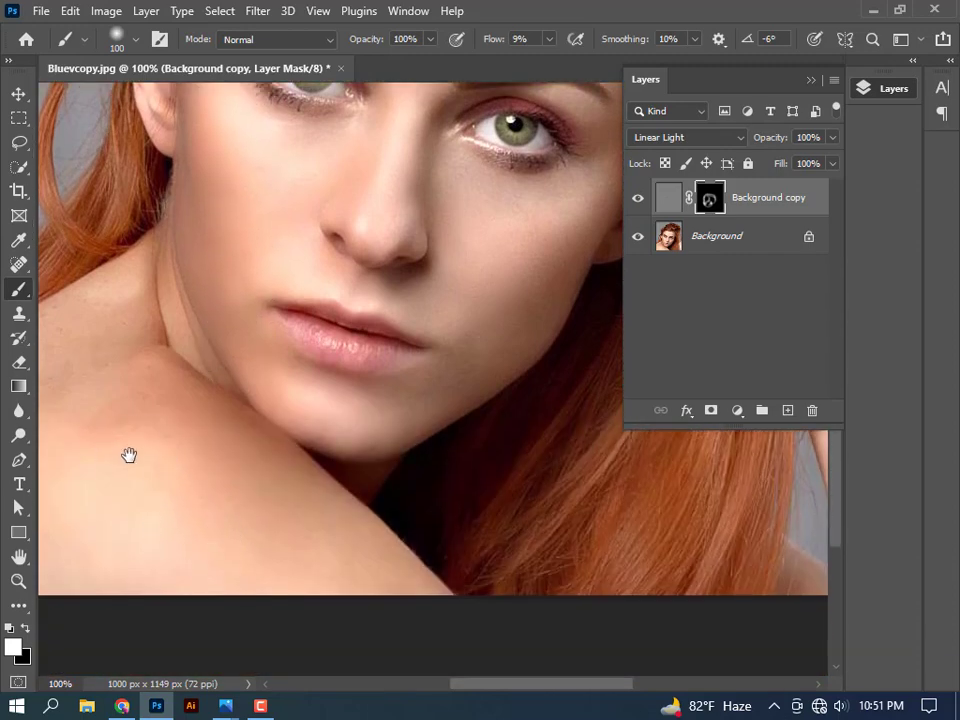
drag(128, 454, 300, 466)
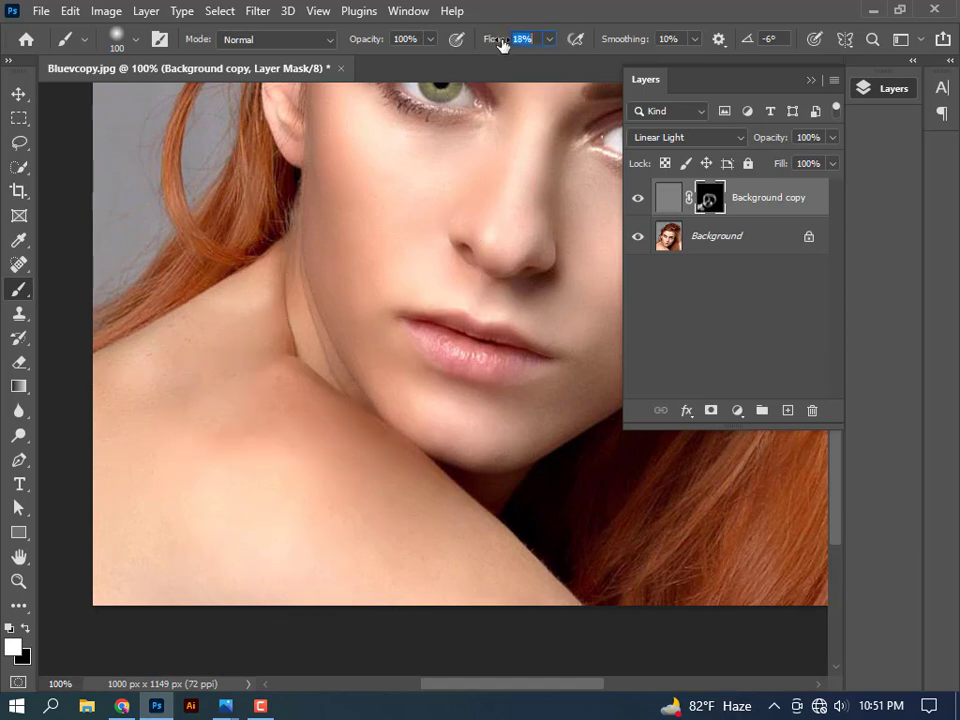
key(Return)
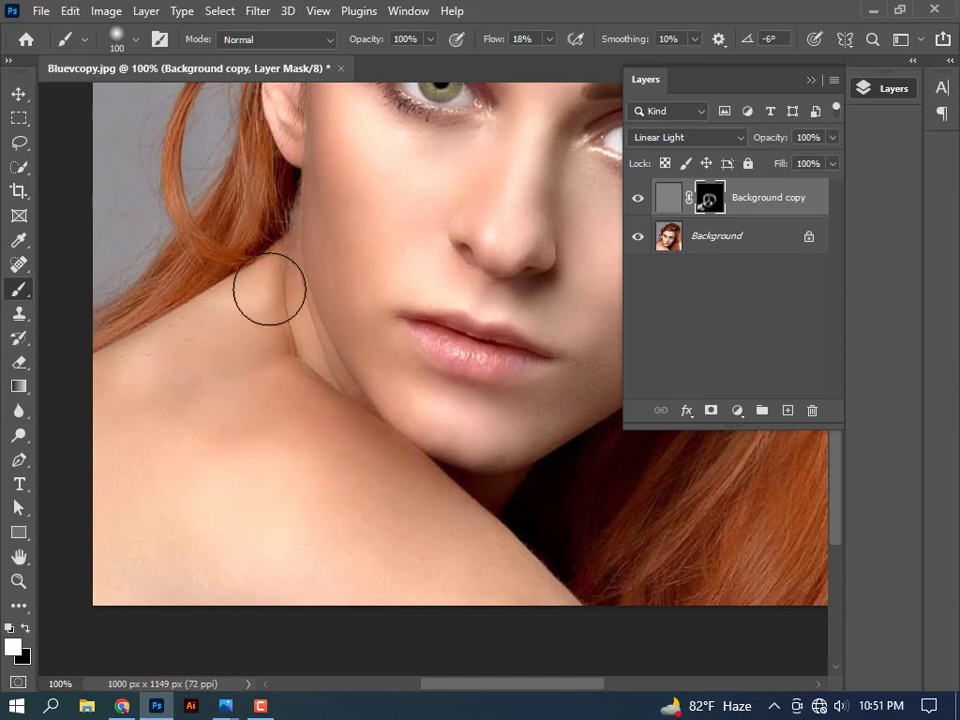
Paint smoothing onto the neck, shoulder, forehead, temple, lower cheek and chin.
mouse_move(269, 288)
mouse_down()
mouse_move(167, 350)
mouse_move(399, 512)
mouse_move(516, 611)
mouse_move(534, 589)
mouse_move(229, 347)
mouse_move(287, 416)
mouse_up()
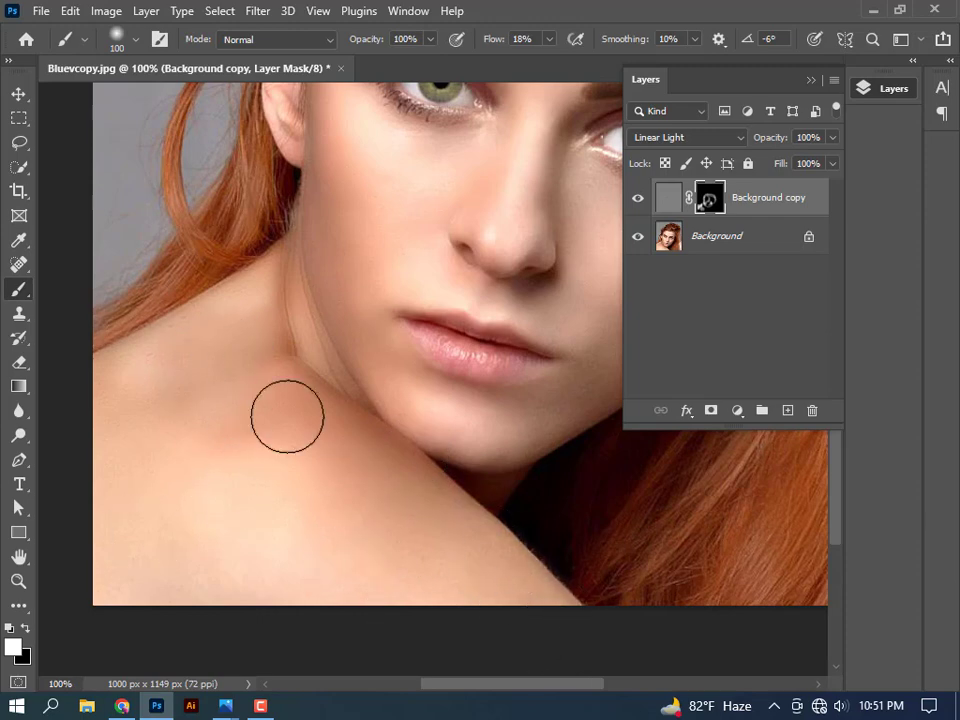
scroll(404, 369, up, 5)
scroll(460, 390, up, 3)
scroll(500, 390, up, 1)
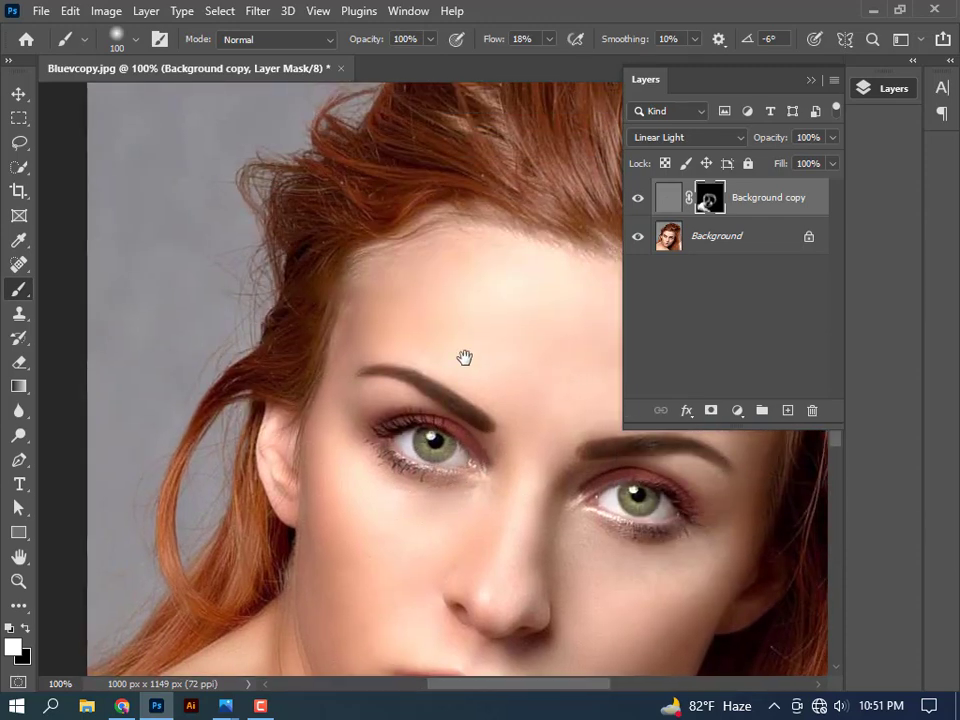
drag(464, 357, 249, 300)
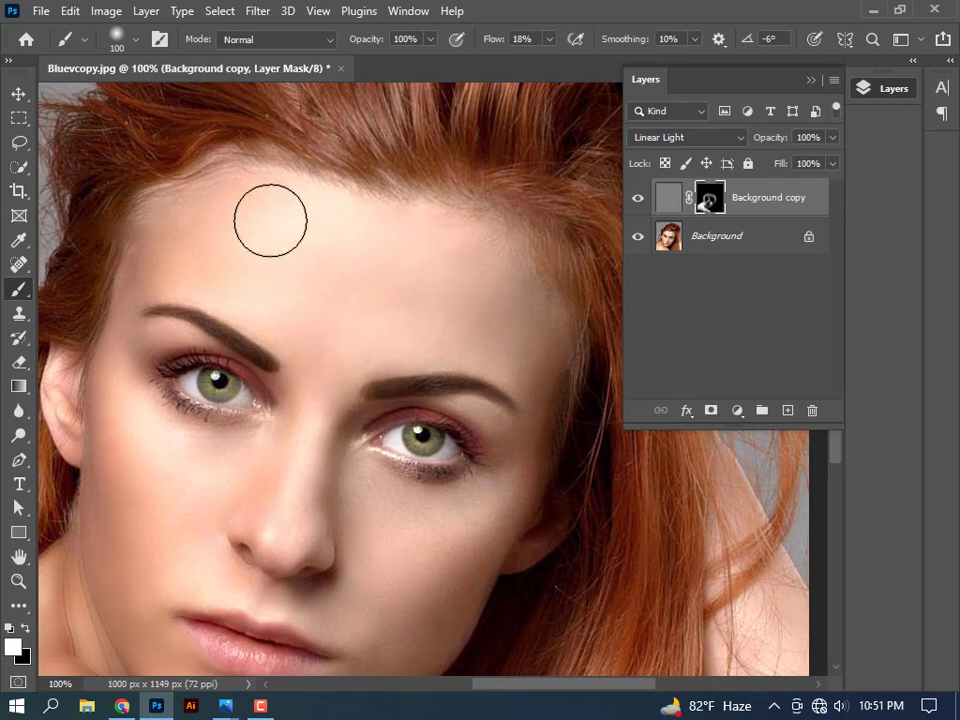
mouse_move(270, 220)
mouse_down()
mouse_move(135, 268)
mouse_move(146, 311)
mouse_move(103, 313)
mouse_move(285, 349)
mouse_move(311, 431)
mouse_move(285, 422)
mouse_move(304, 418)
mouse_move(328, 476)
mouse_move(354, 461)
mouse_move(446, 527)
mouse_move(367, 496)
mouse_move(444, 508)
mouse_move(521, 446)
mouse_move(392, 354)
mouse_move(453, 557)
mouse_up()
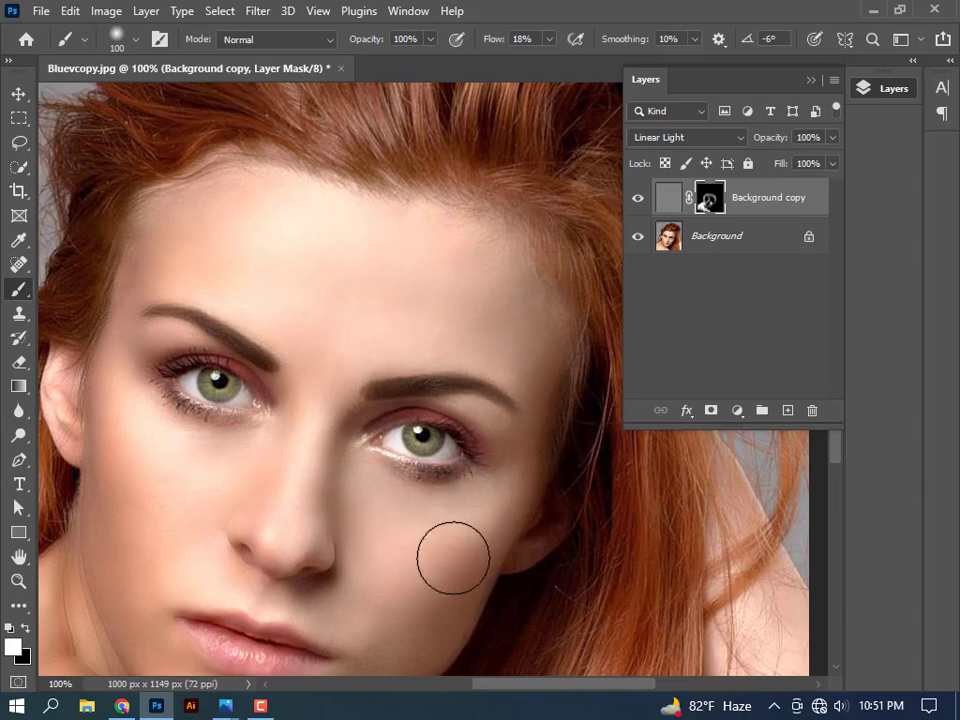
scroll(386, 454, down, 5)
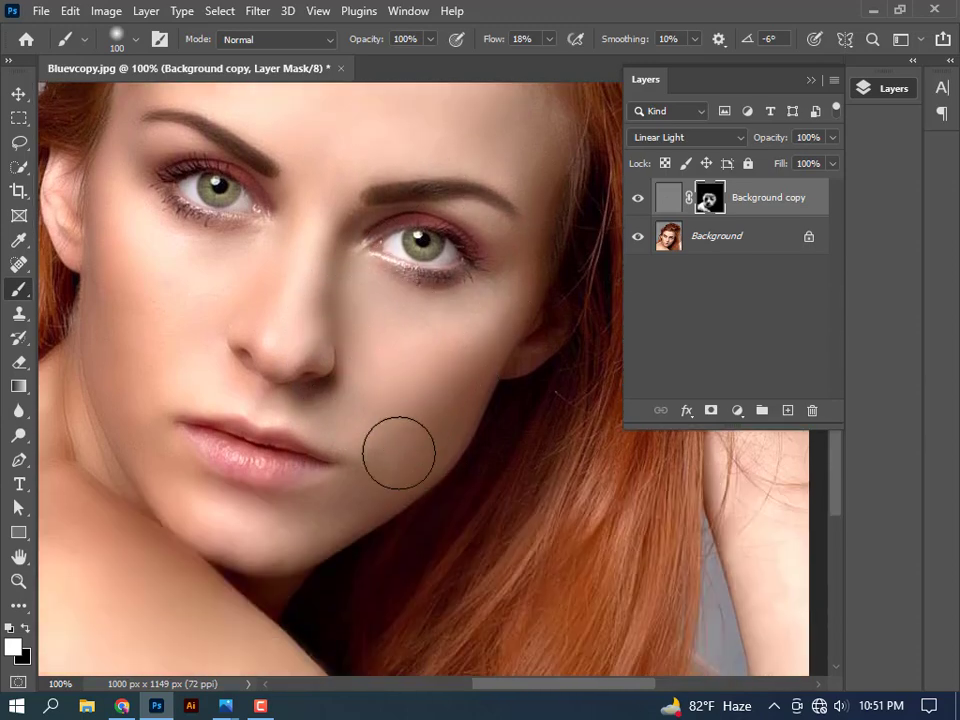
mouse_move(392, 452)
mouse_down()
mouse_move(347, 512)
mouse_move(257, 526)
mouse_move(131, 388)
mouse_move(191, 527)
mouse_move(133, 326)
mouse_move(226, 392)
mouse_move(358, 418)
mouse_move(317, 336)
mouse_move(193, 289)
mouse_move(171, 257)
mouse_move(111, 336)
mouse_move(151, 354)
mouse_move(306, 521)
mouse_move(407, 489)
mouse_move(459, 336)
mouse_move(448, 357)
mouse_move(452, 321)
mouse_move(514, 257)
mouse_move(358, 118)
mouse_move(279, 301)
mouse_move(122, 126)
mouse_move(399, 107)
mouse_move(311, 81)
mouse_move(523, 152)
mouse_move(519, 96)
mouse_up()
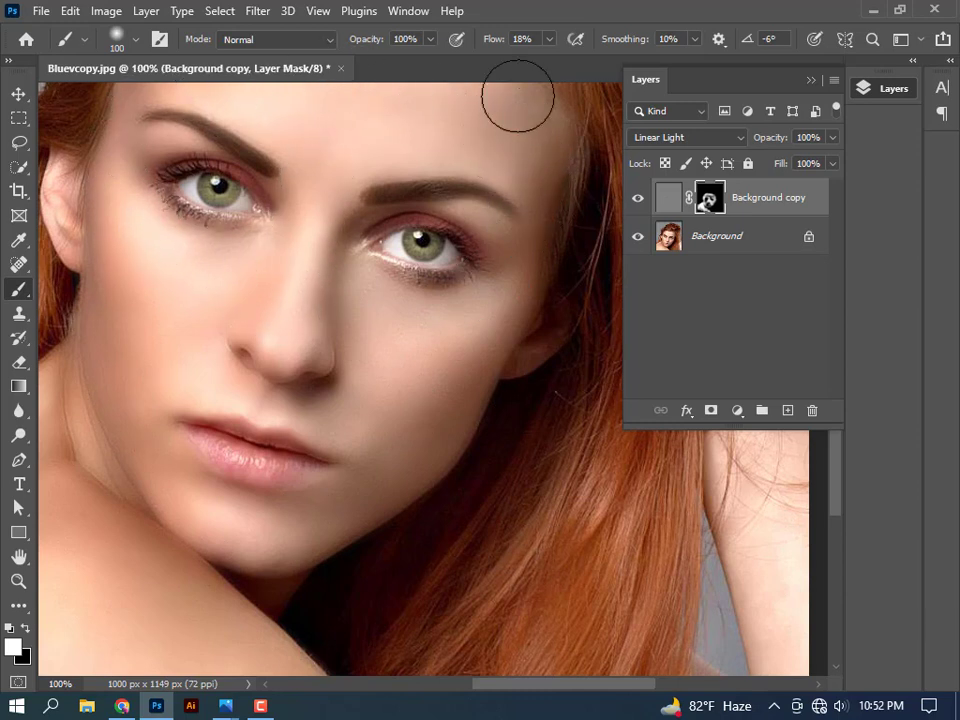
Toggle Background copy visibility twice to compare, then make black the painting colour.
click(636, 202)
click(636, 202)
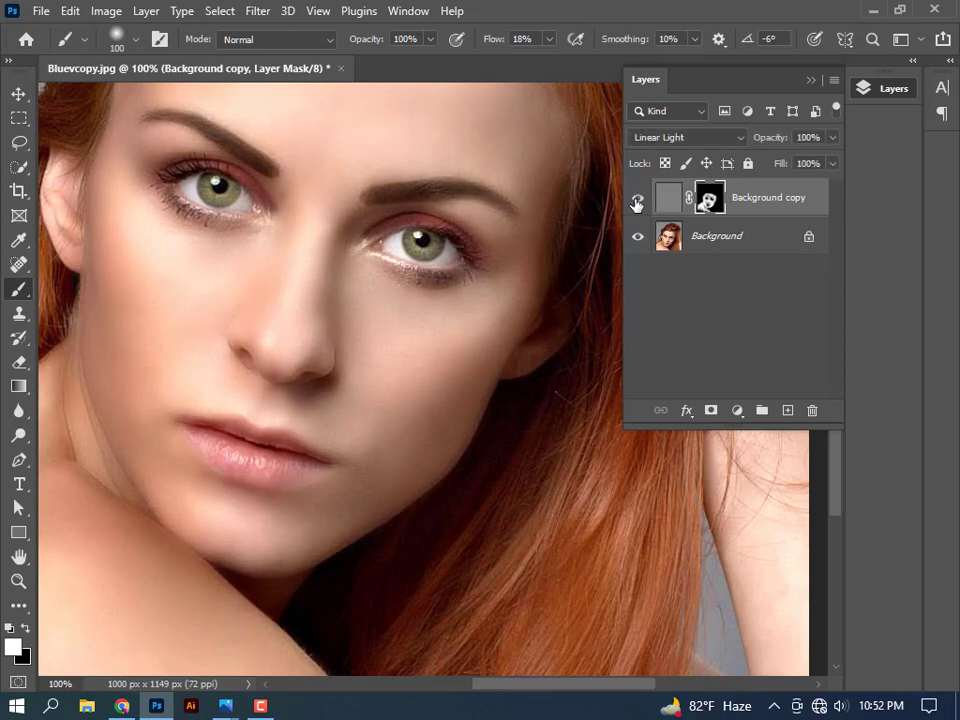
click(636, 204)
click(636, 204)
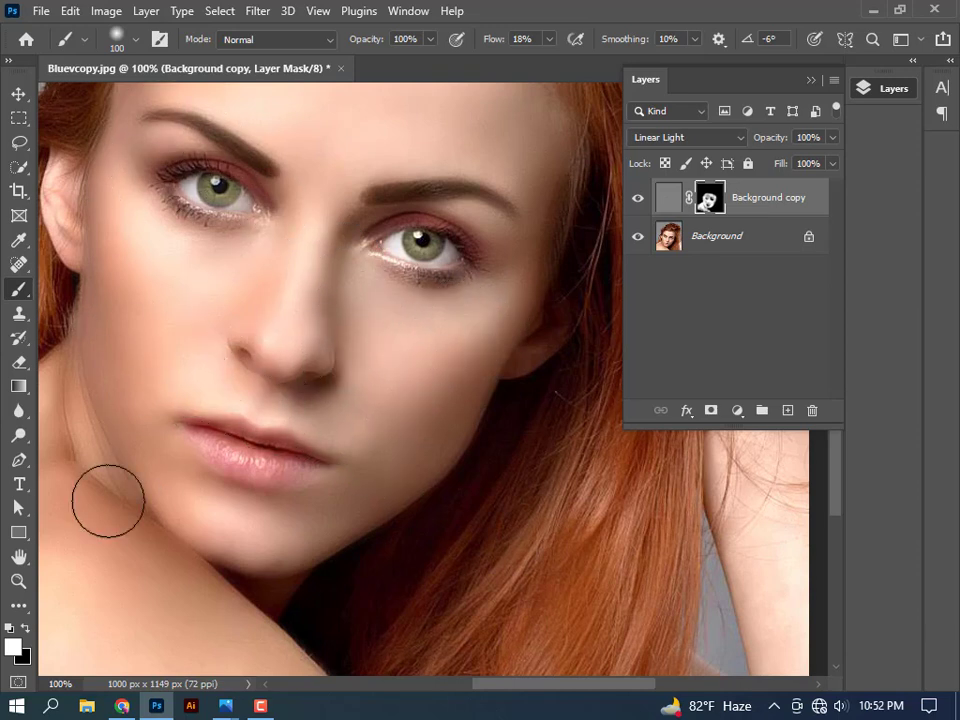
click(26, 628)
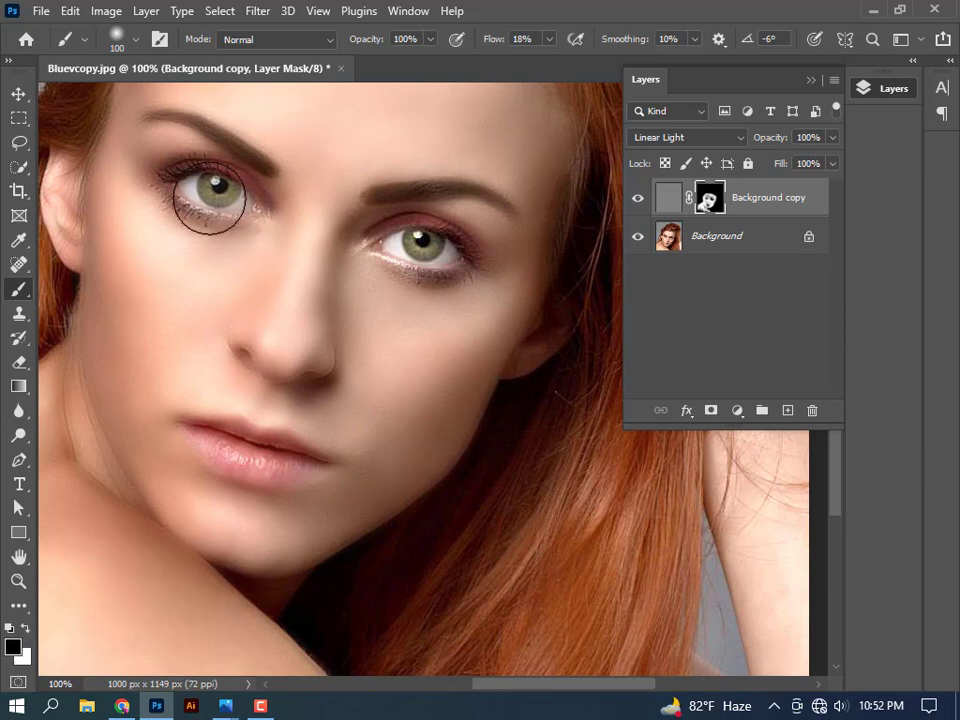
With a size-45 brush at 97% flow, paint black over both eyebrows and eyes.
key(bracketleft)
key(bracketleft)
key(bracketleft)
key(bracketleft)
key(bracketleft)
key(bracketleft)
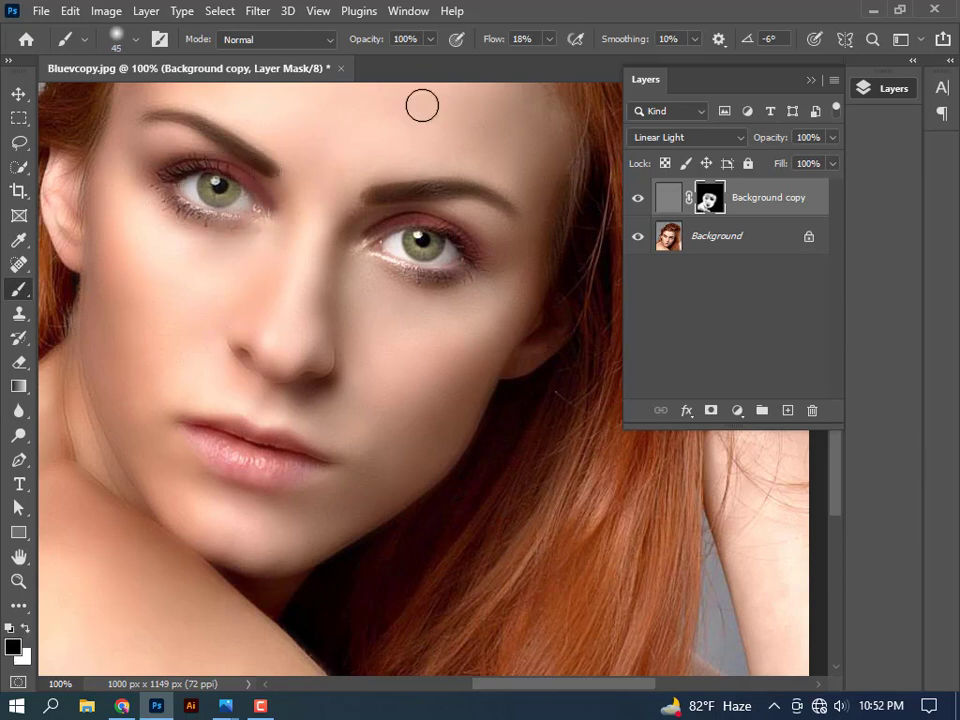
drag(498, 48, 350, 48)
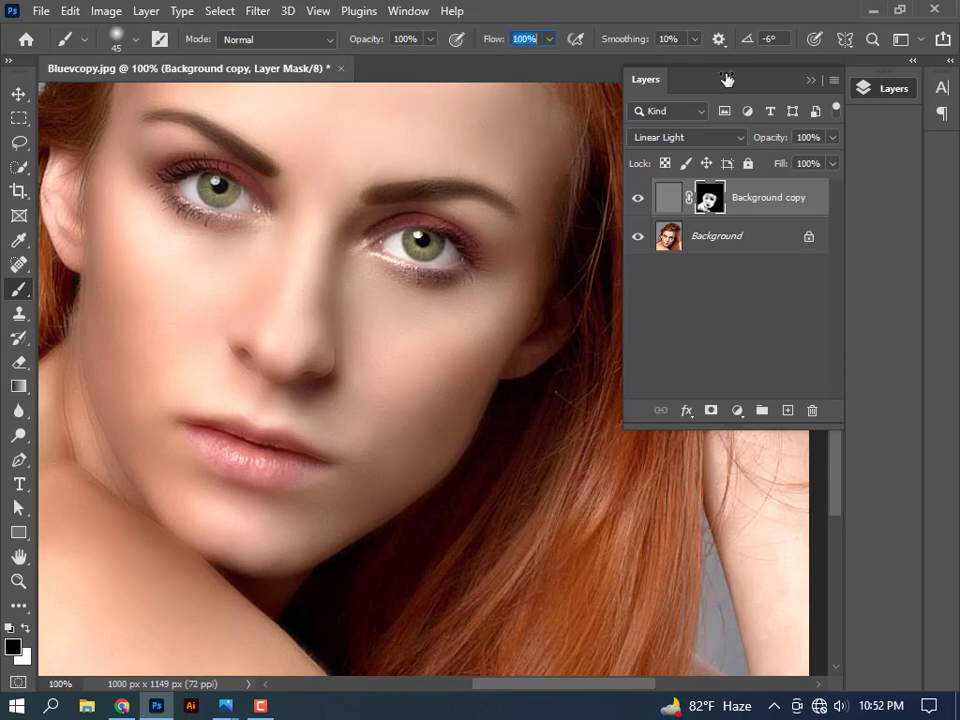
drag(490, 44, 723, 79)
drag(219, 140, 142, 125)
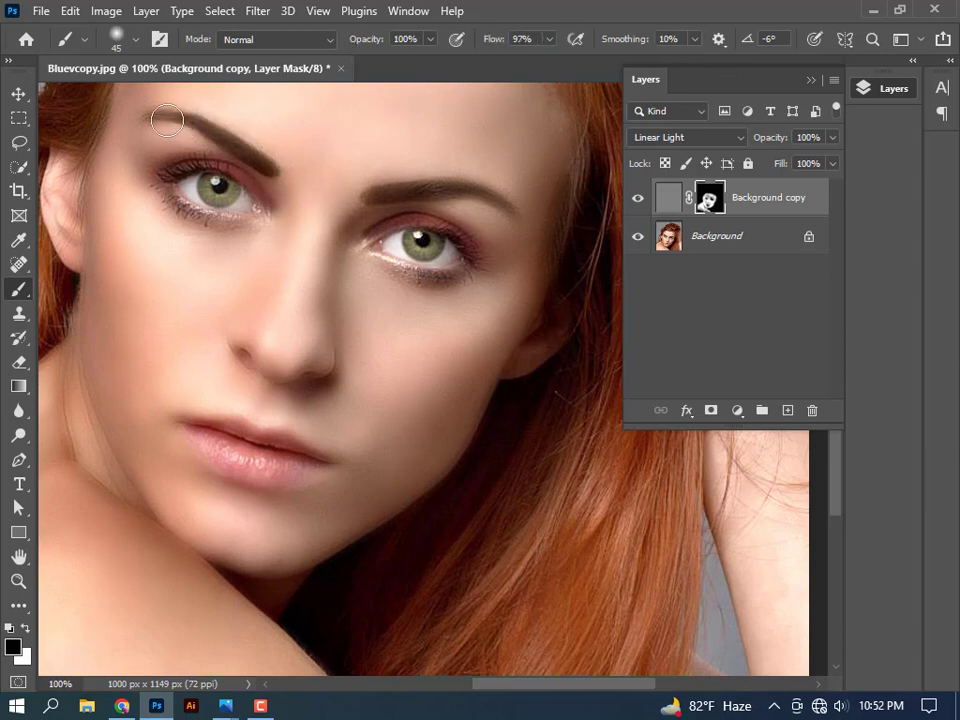
mouse_move(243, 206)
mouse_down()
mouse_move(176, 197)
mouse_move(255, 209)
mouse_up()
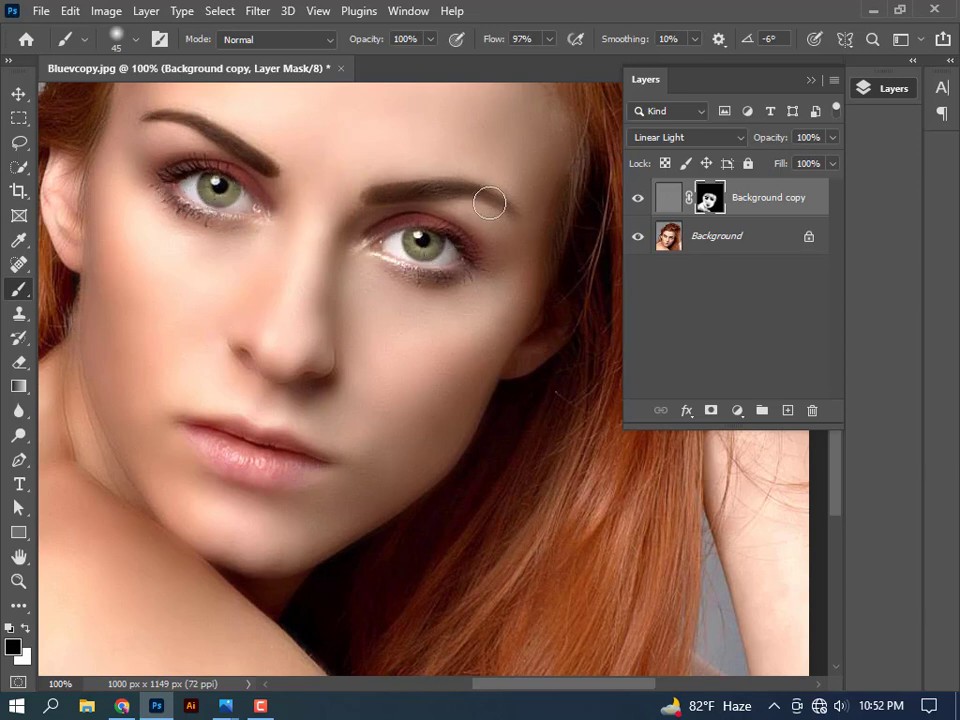
drag(489, 203, 417, 199)
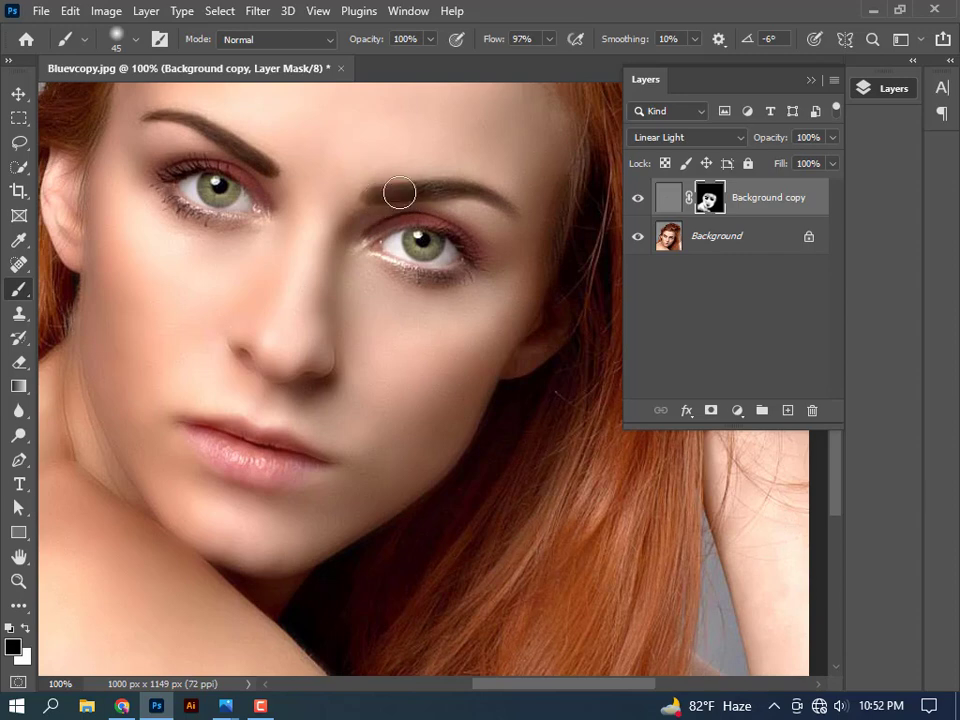
Switch to white at 13% flow and merge all visible layers into Layer 1.
scroll(526, 219, up, 3)
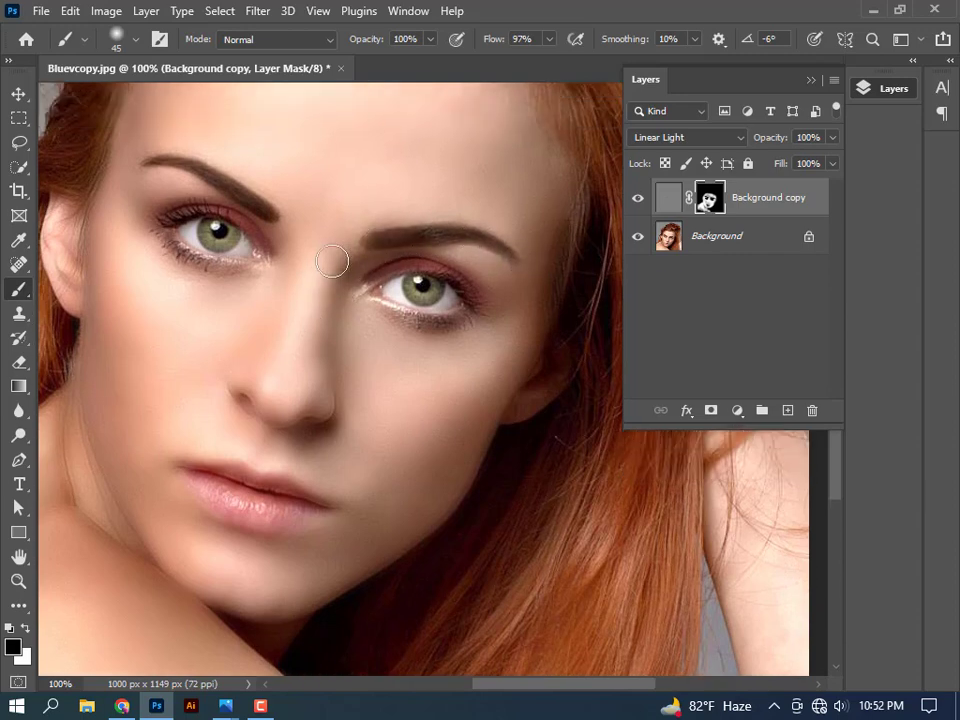
scroll(332, 257, up, 3)
scroll(146, 336, up, 5)
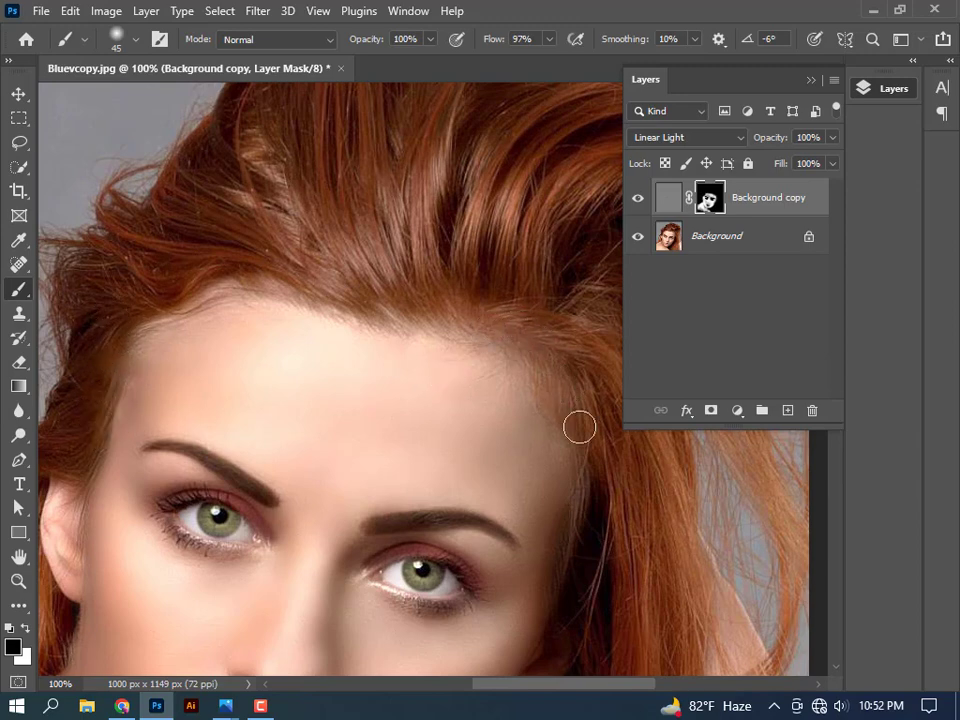
scroll(418, 249, down, 5)
scroll(354, 328, down, 1)
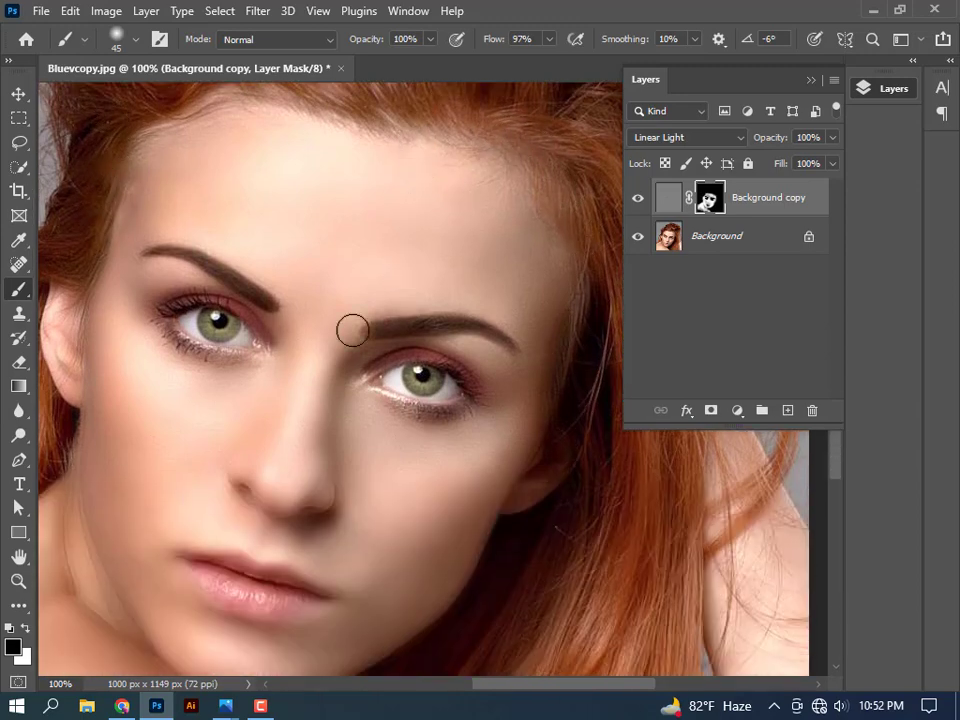
scroll(365, 468, down, 2)
click(27, 629)
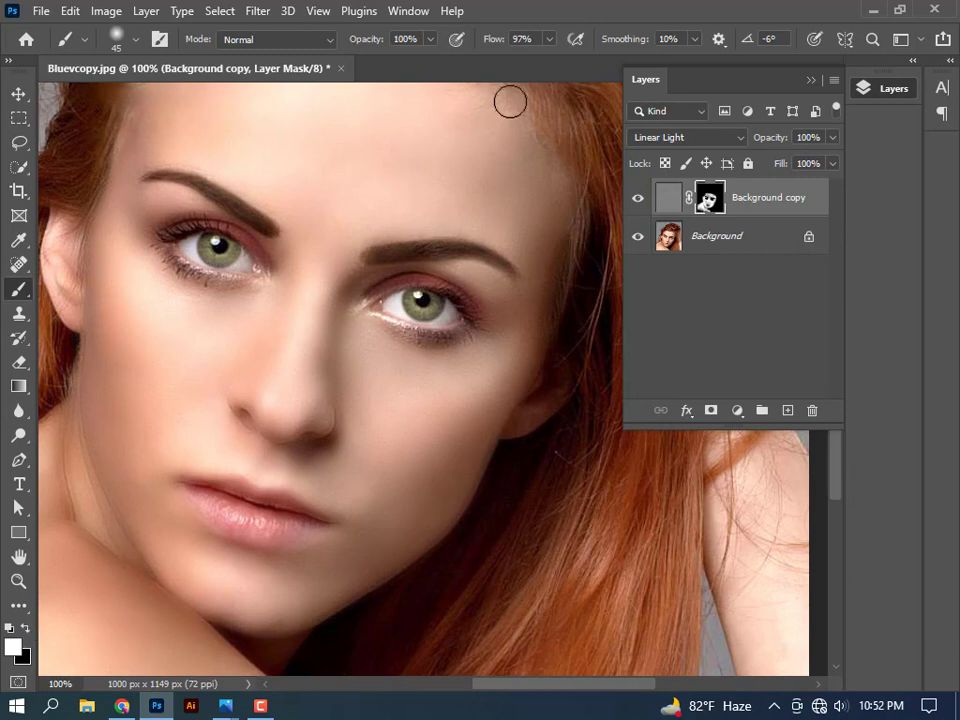
mouse_move(483, 42)
mouse_down()
mouse_move(405, 67)
mouse_move(302, 52)
mouse_up()
key(ctrl+shift+alt+e)
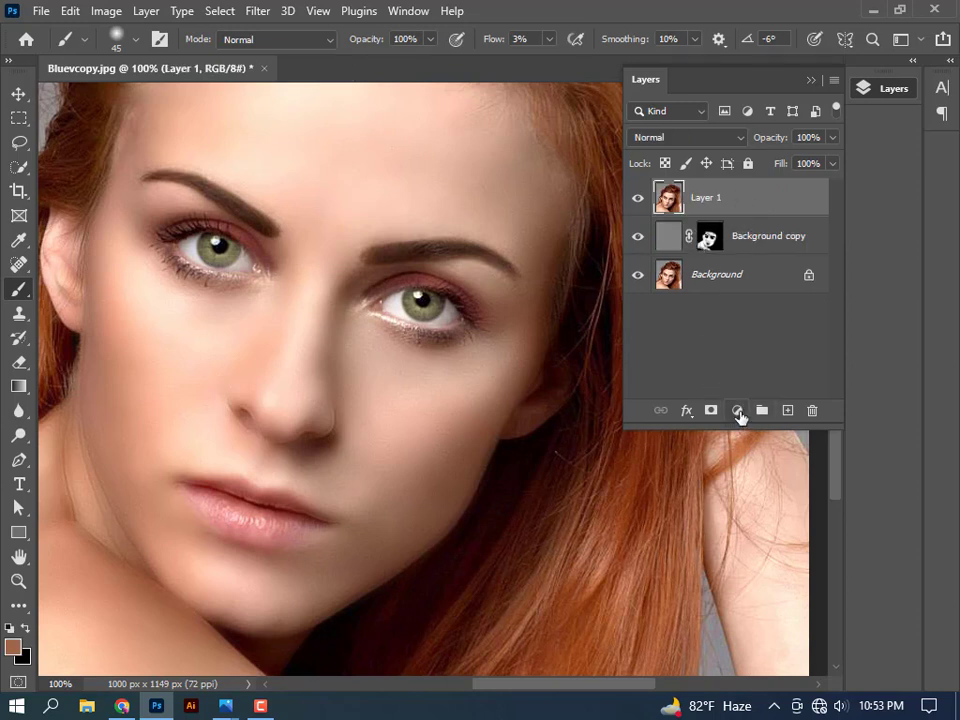
click(738, 411)
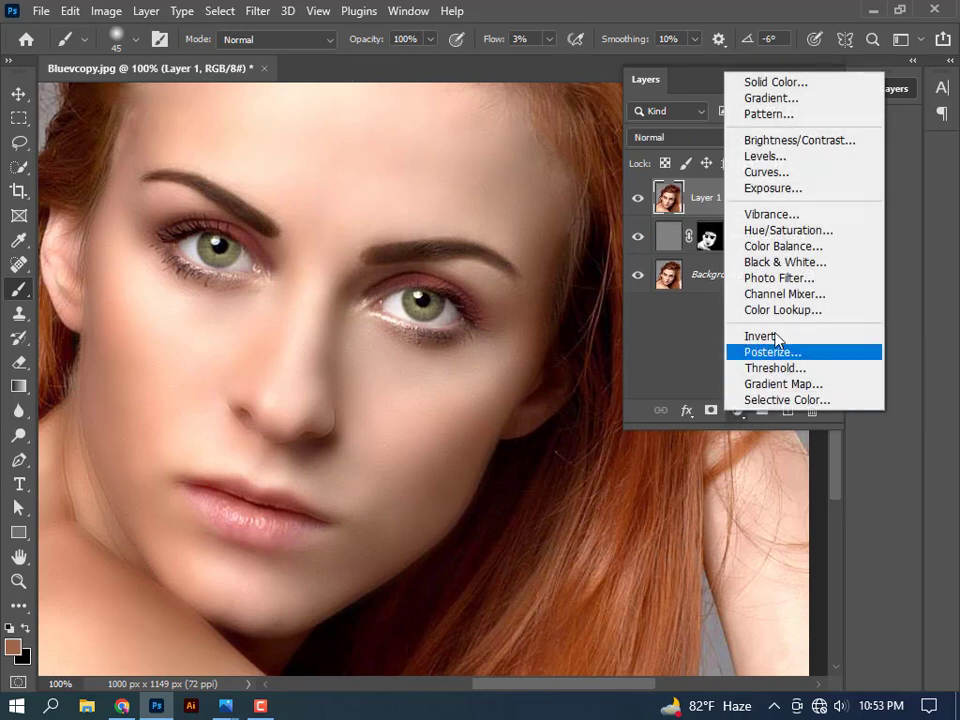
Add a bright saturated red Solid Color fill layer above Layer 1.
click(790, 86)
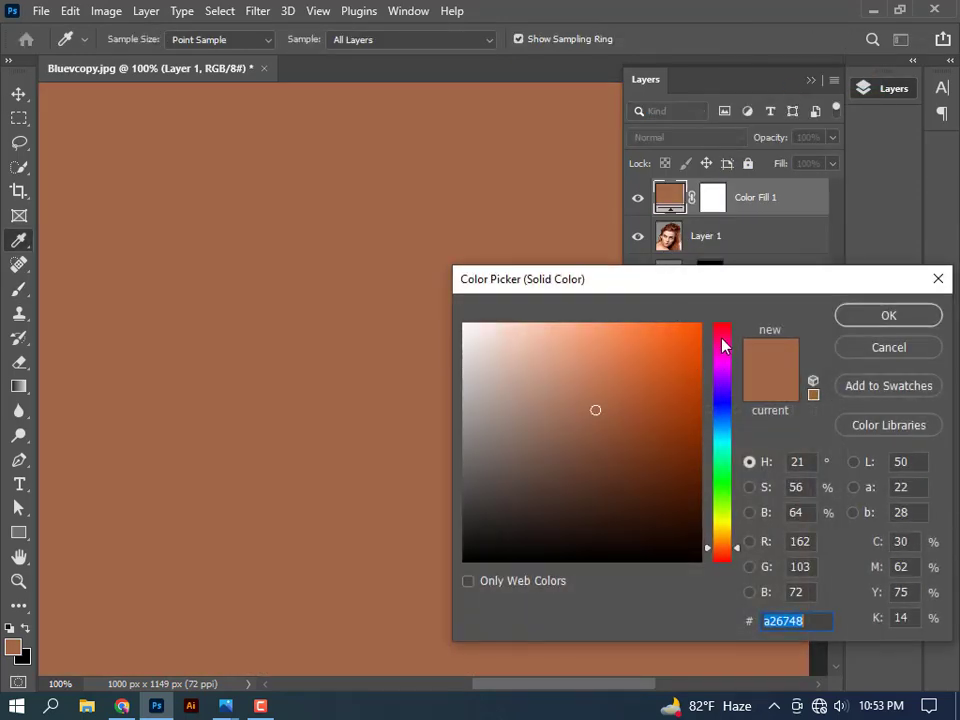
drag(724, 345, 708, 333)
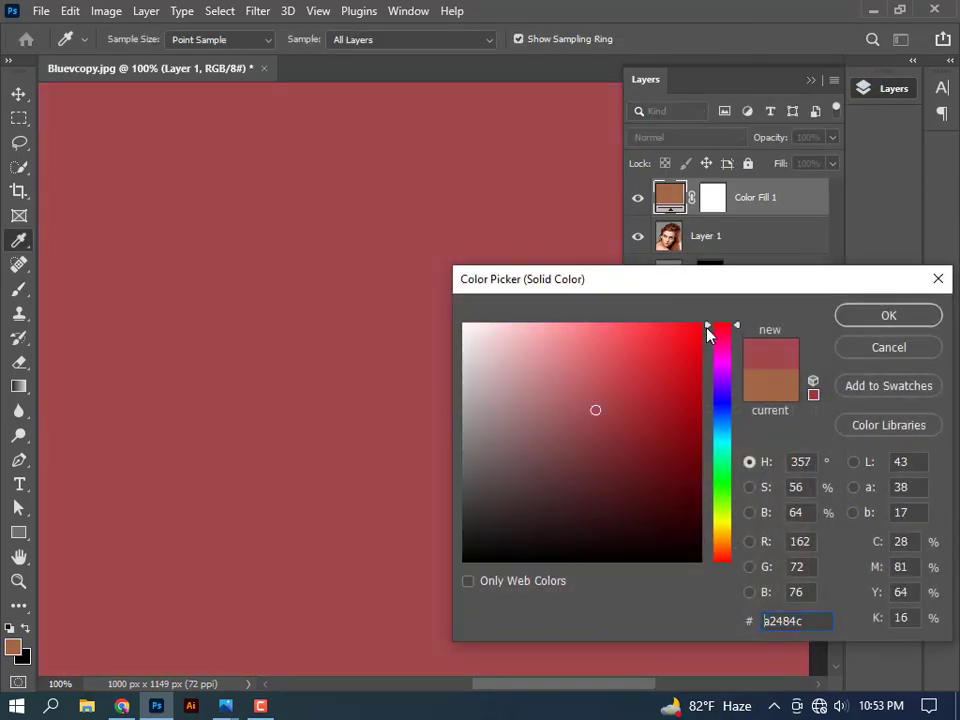
click(697, 327)
click(905, 315)
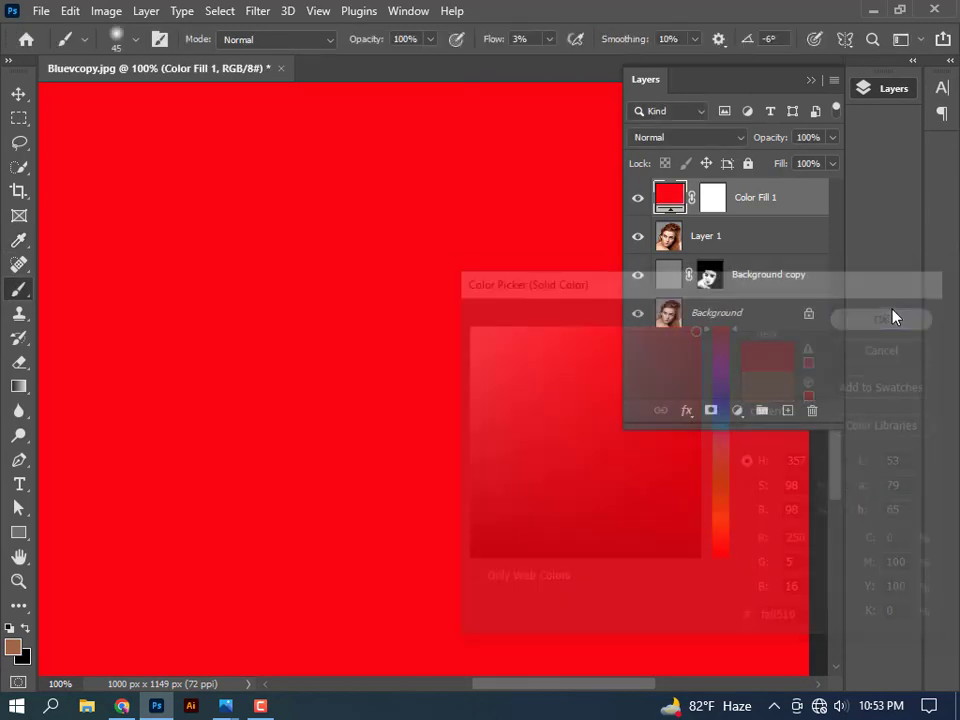
click(739, 144)
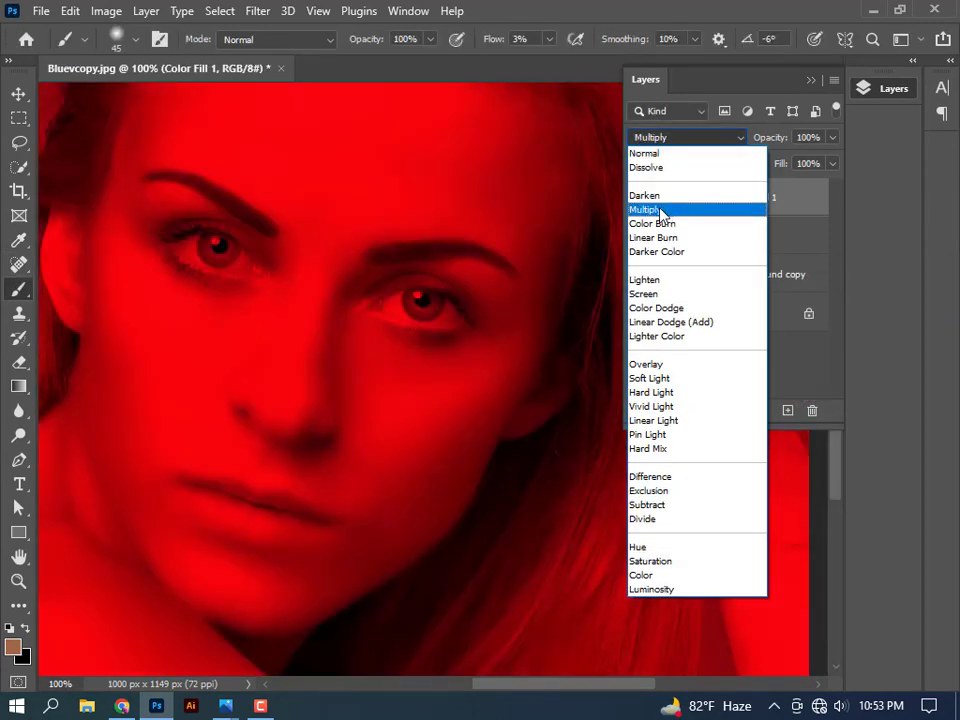
Set Color Fill 1 to Multiply and invert its layer mask to black.
click(660, 211)
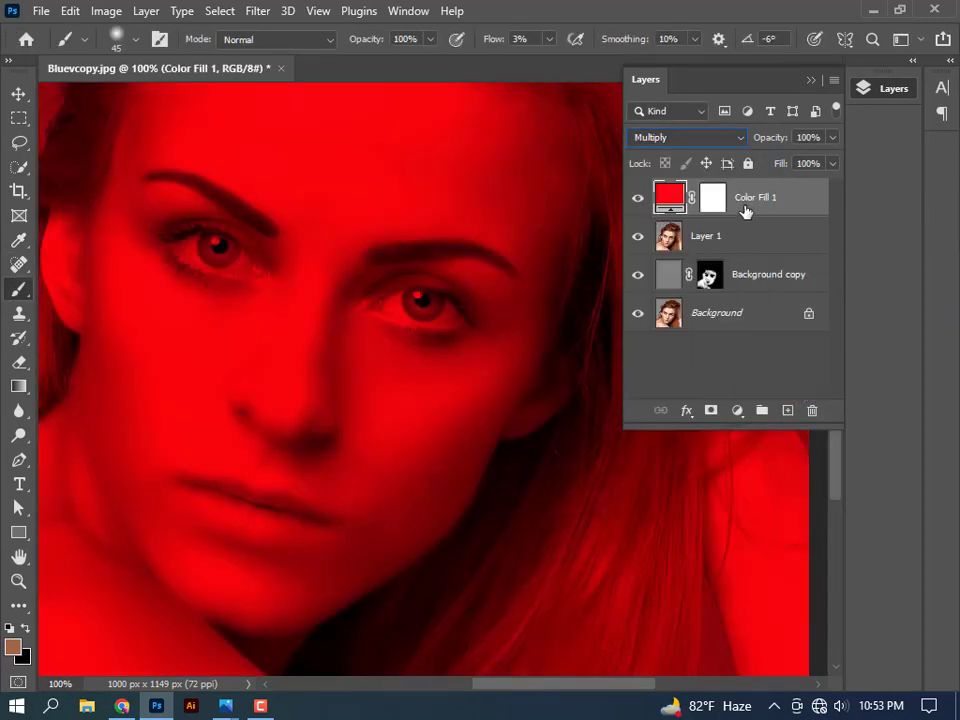
click(722, 201)
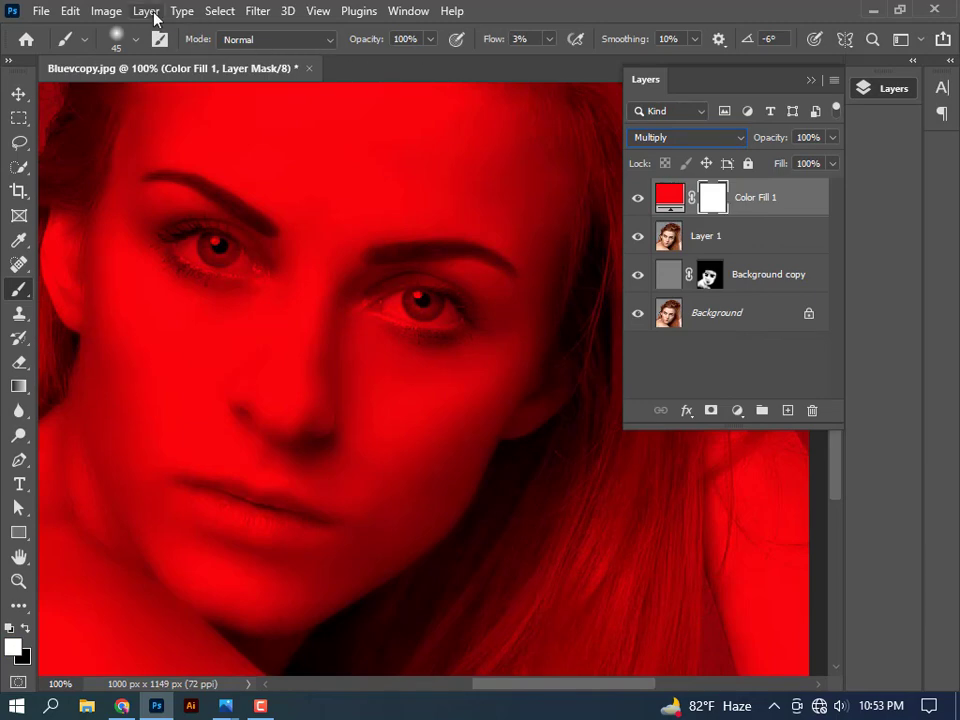
click(107, 11)
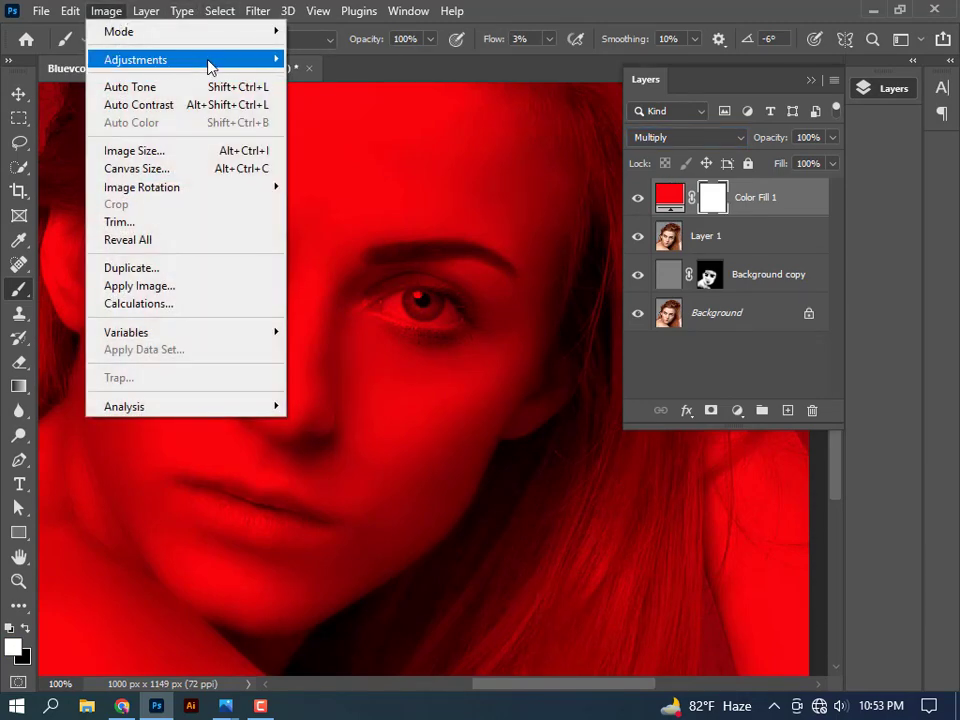
mouse_move(135, 60)
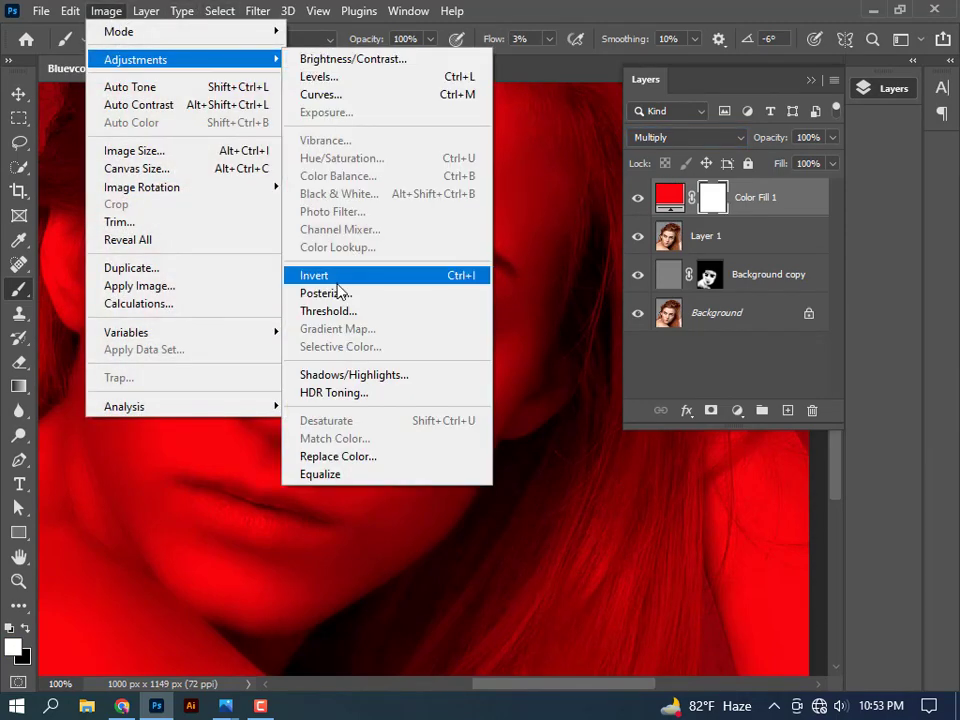
click(333, 276)
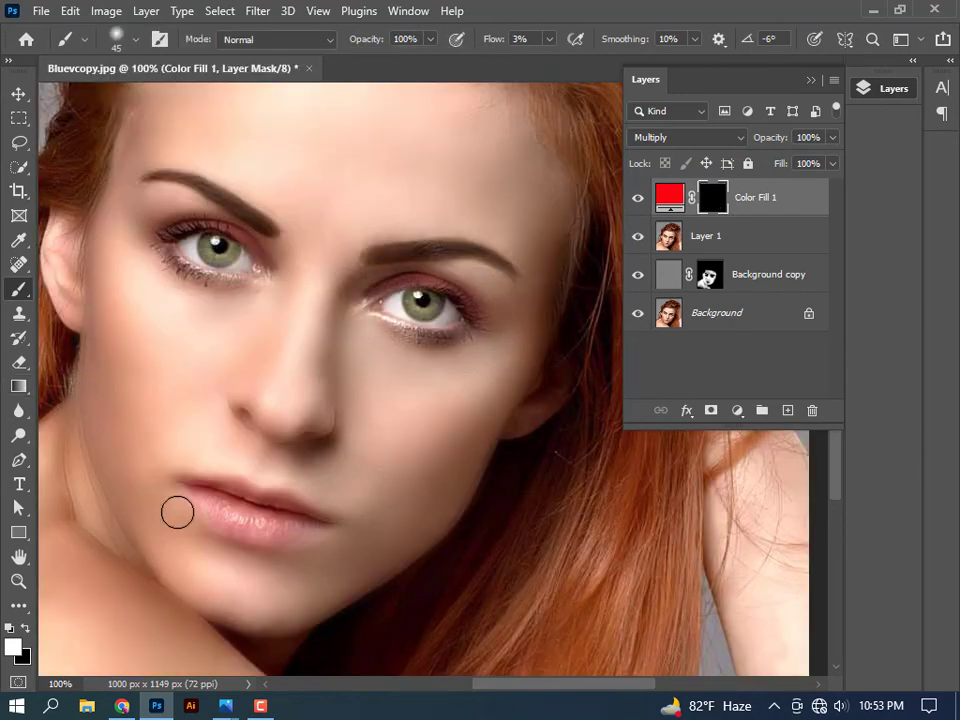
Set brush flow to 100%, zoom to 300%, and trace the upper and lower lip outlines in red.
drag(490, 44, 619, 64)
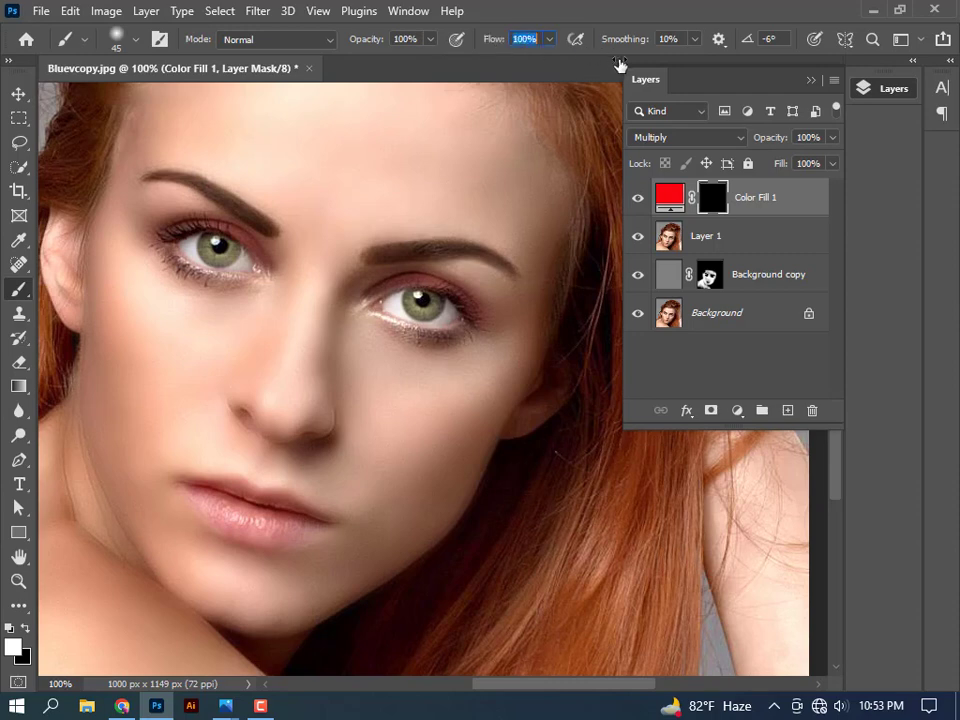
key(ctrl+plus)
key(ctrl+plus)
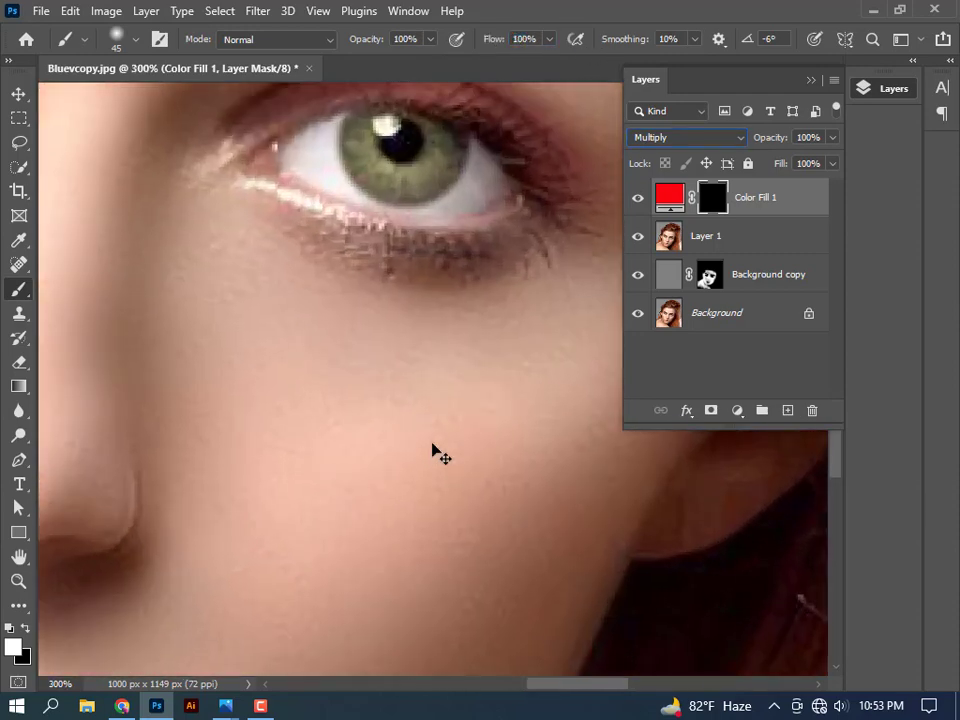
drag(324, 481, 574, 154)
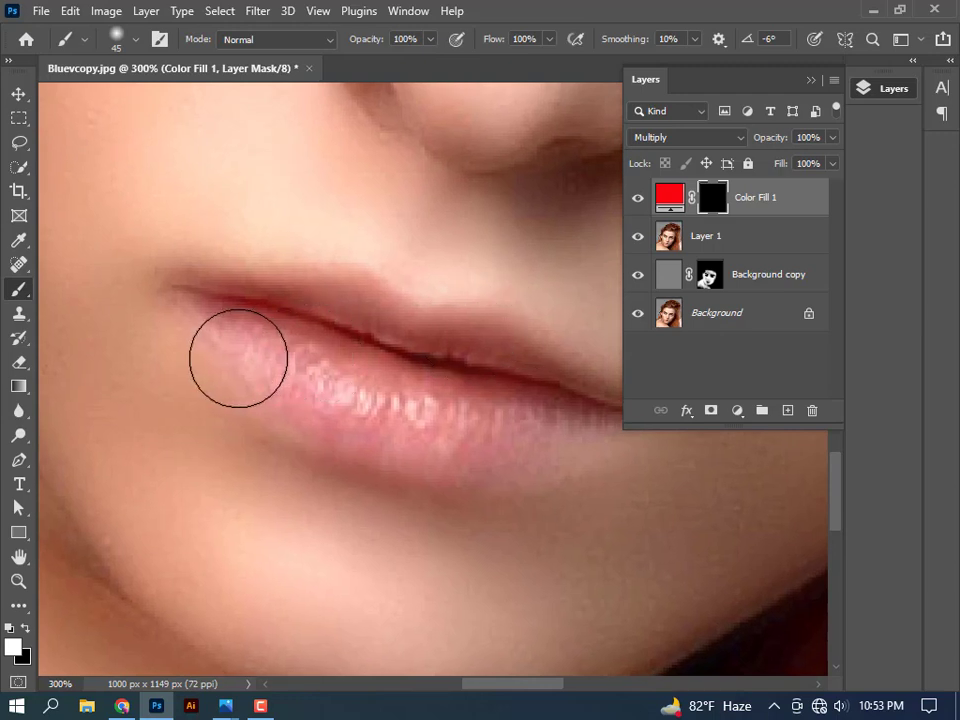
key(bracketleft)
key(bracketleft)
key(bracketleft)
key(bracketleft)
key(bracketleft)
key(bracketleft)
key(bracketleft)
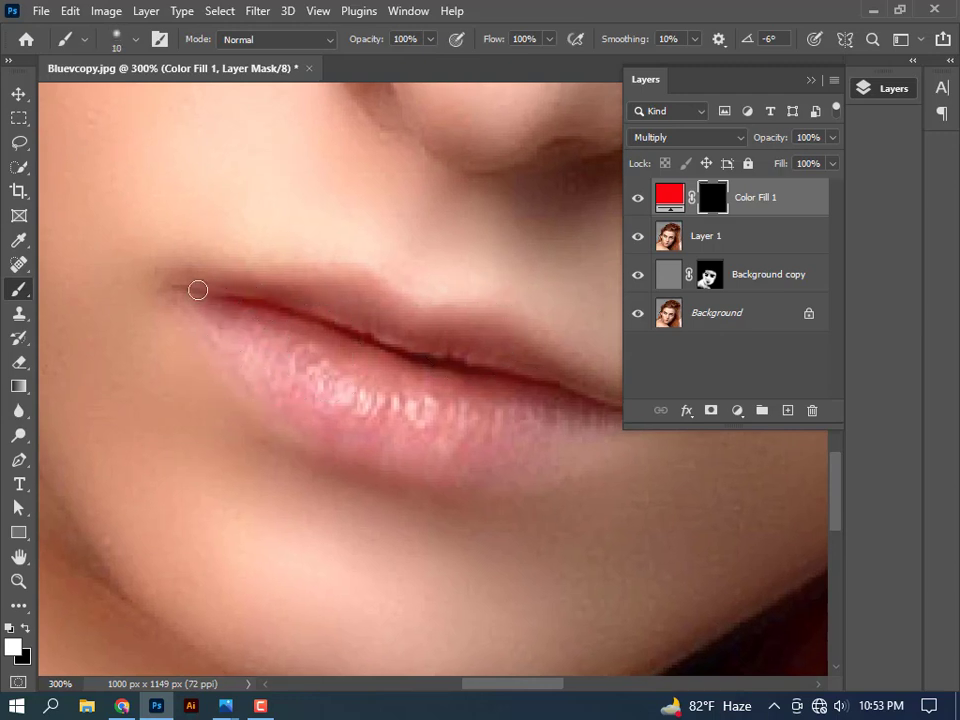
mouse_move(182, 284)
mouse_down()
mouse_move(343, 272)
mouse_move(407, 306)
mouse_move(480, 302)
mouse_move(515, 322)
mouse_up()
click(811, 79)
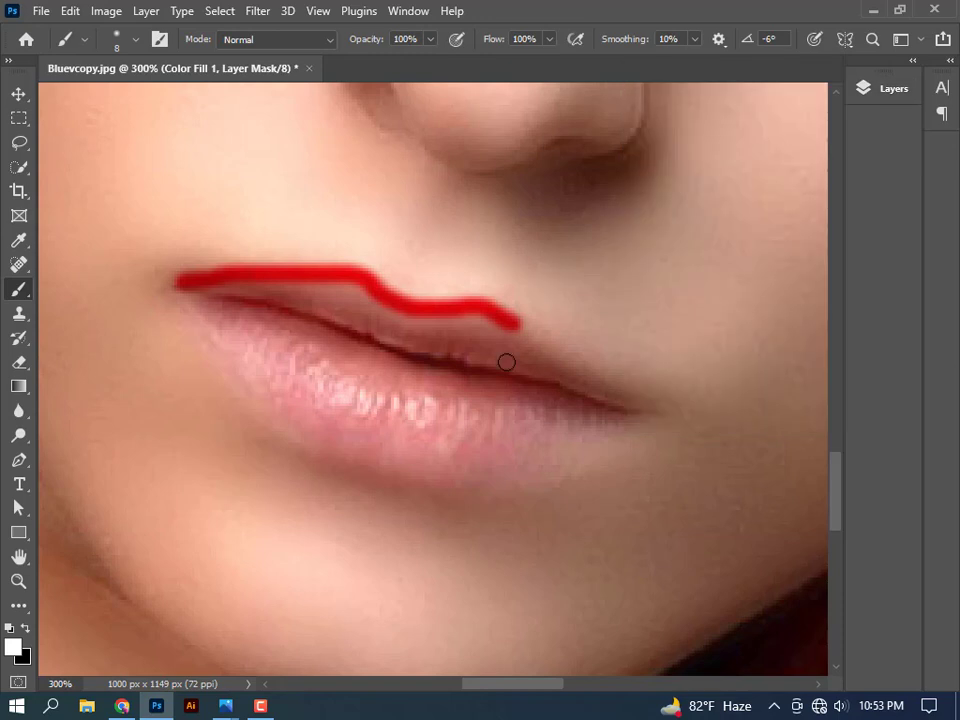
mouse_move(181, 293)
mouse_down()
mouse_move(238, 370)
mouse_move(318, 445)
mouse_move(369, 463)
mouse_move(486, 473)
mouse_move(613, 425)
mouse_move(572, 405)
mouse_move(394, 371)
mouse_move(313, 332)
mouse_move(195, 305)
mouse_move(403, 372)
mouse_up()
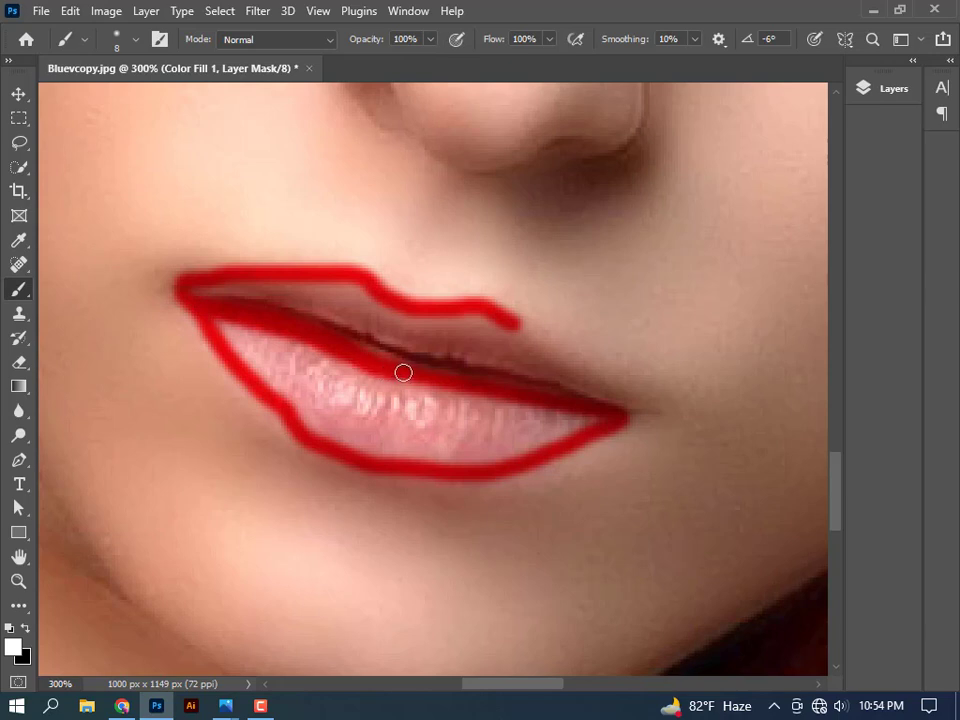
mouse_move(216, 330)
mouse_down()
mouse_move(280, 385)
mouse_move(344, 405)
mouse_up()
Fill the lower lip and then the upper lip solidly red, closing the pale gaps.
key(bracketright)
key(bracketright)
key(bracketright)
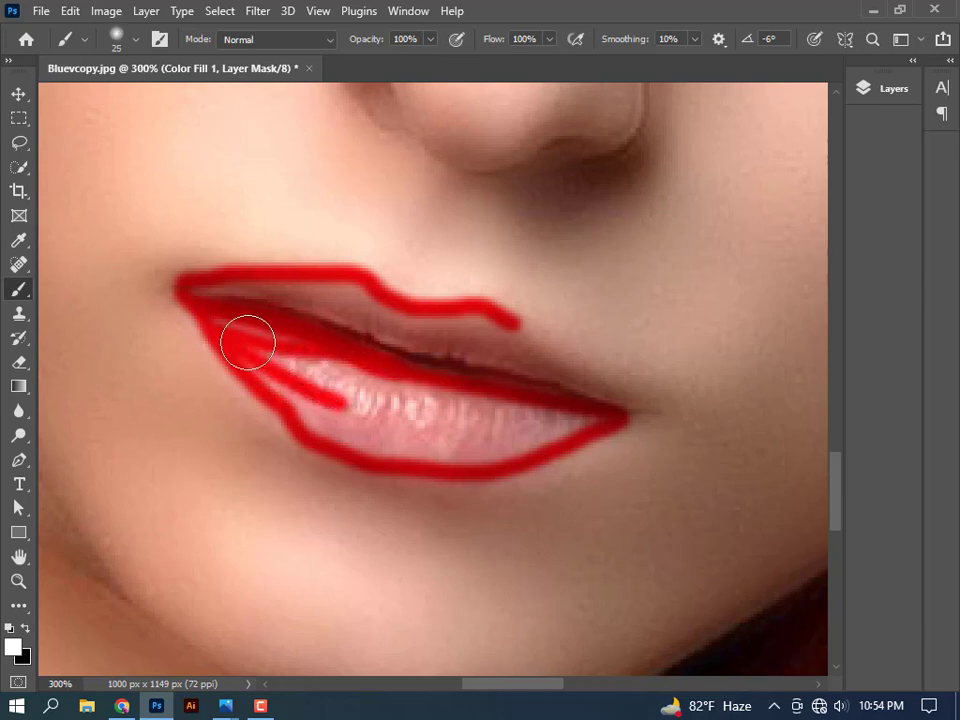
mouse_move(246, 339)
mouse_down()
mouse_move(340, 395)
mouse_move(285, 365)
mouse_move(313, 399)
mouse_move(399, 433)
mouse_move(285, 364)
mouse_up()
mouse_move(235, 325)
mouse_down()
mouse_move(321, 375)
mouse_move(459, 418)
mouse_move(538, 425)
mouse_move(574, 416)
mouse_move(480, 436)
mouse_move(499, 431)
mouse_move(356, 426)
mouse_move(341, 420)
mouse_move(488, 444)
mouse_move(296, 403)
mouse_move(261, 343)
mouse_move(401, 401)
mouse_move(546, 424)
mouse_up()
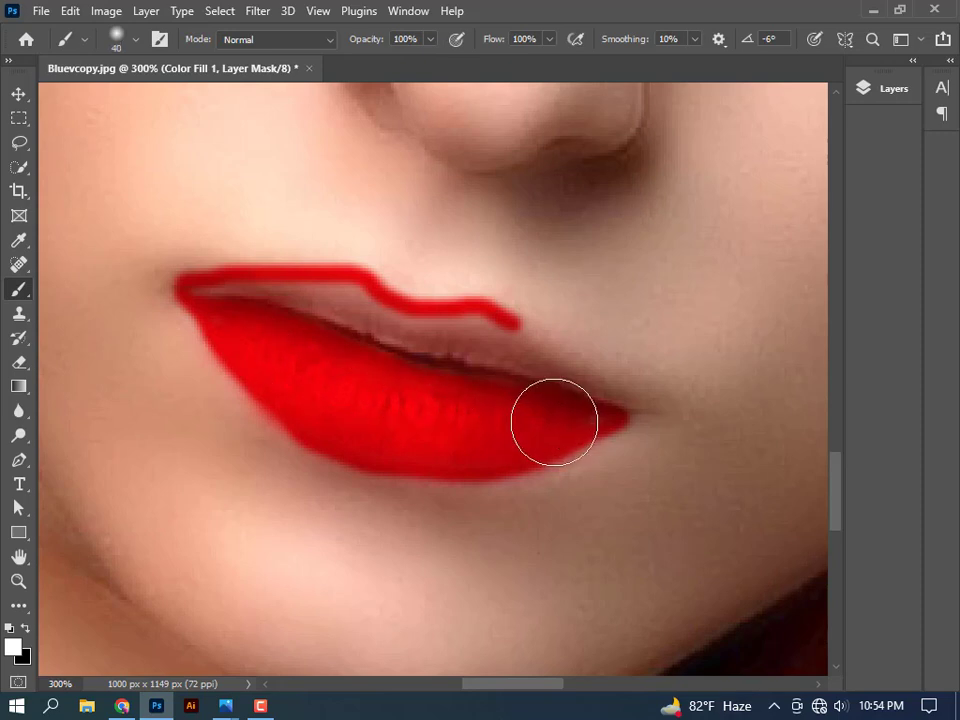
key(bracketleft)
key(bracketleft)
key(bracketleft)
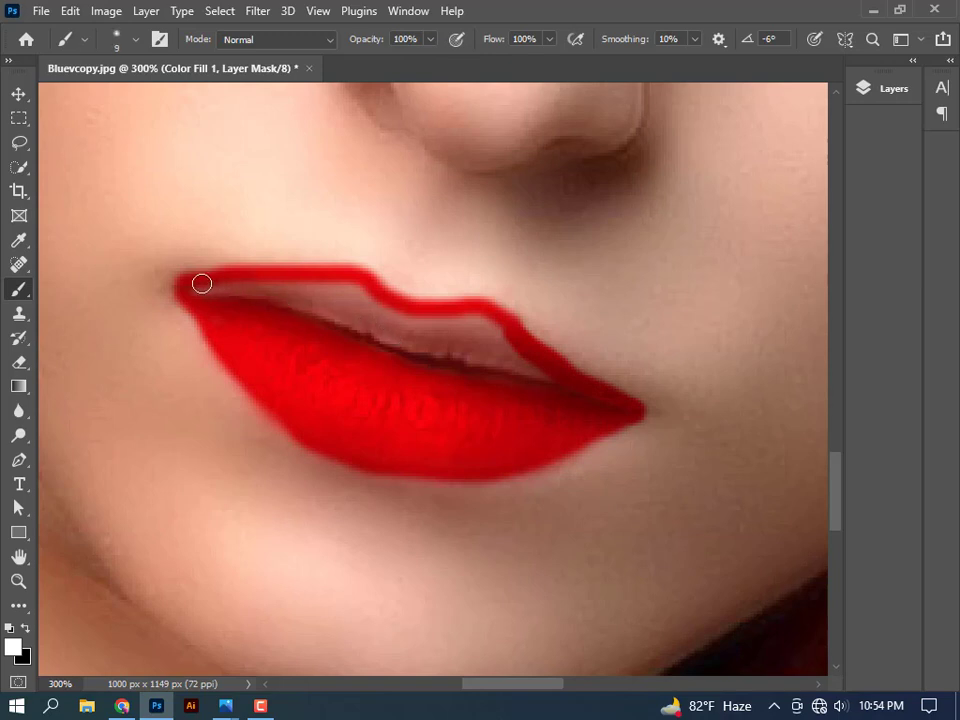
mouse_move(196, 287)
mouse_down()
mouse_move(276, 287)
mouse_move(373, 315)
mouse_move(302, 303)
mouse_move(405, 336)
mouse_move(394, 336)
mouse_move(512, 356)
mouse_move(469, 343)
mouse_move(533, 367)
mouse_up()
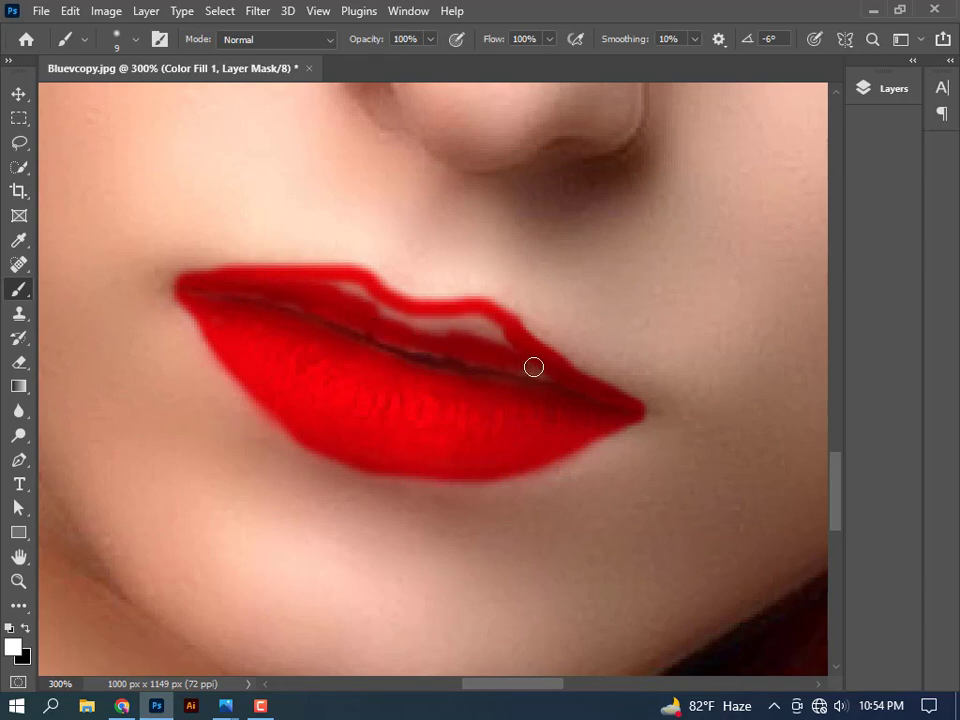
mouse_move(400, 338)
mouse_down()
mouse_move(424, 332)
mouse_move(351, 294)
mouse_move(496, 330)
mouse_move(456, 317)
mouse_move(517, 347)
mouse_up()
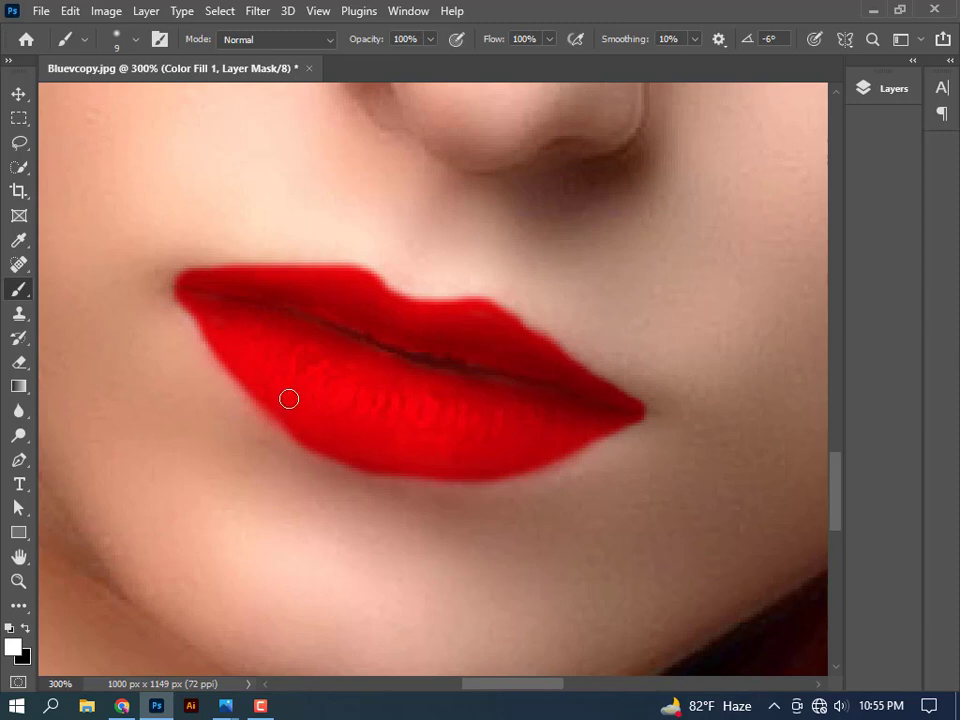
Switch to black, trial-trim red spill on the upper lip edge, undo it, and zoom back out.
click(26, 630)
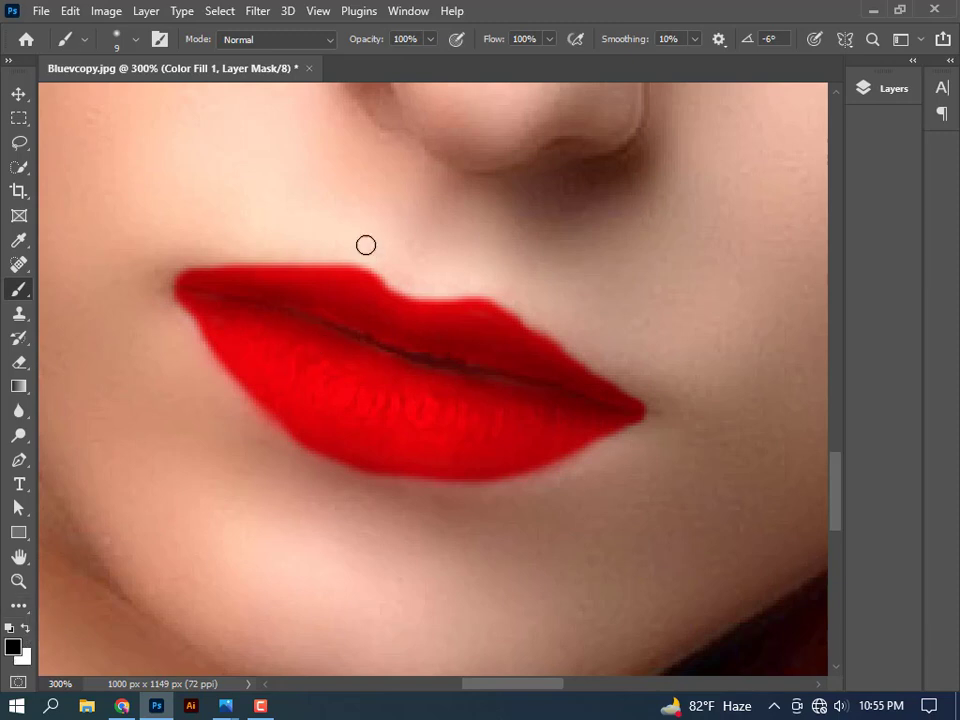
key(ctrl+plus)
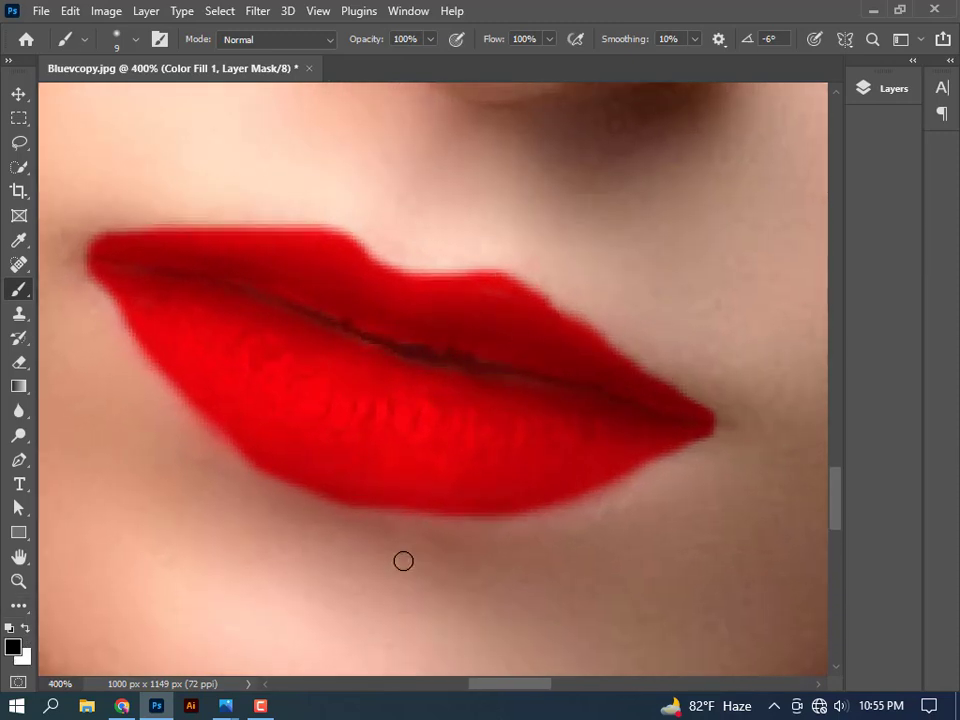
scroll(413, 547, down, 3)
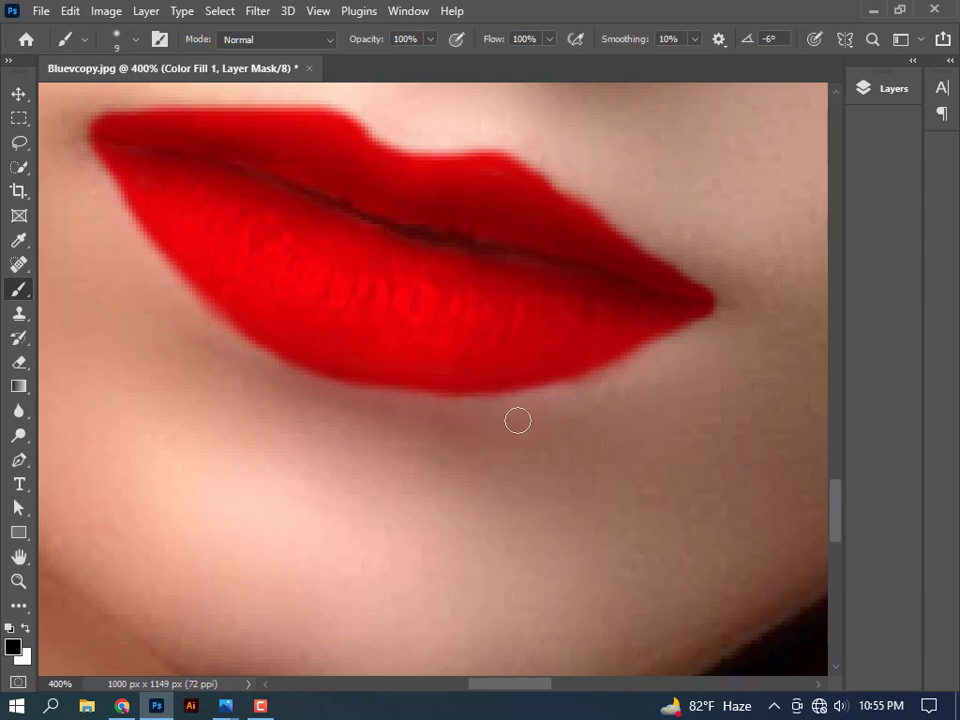
scroll(662, 352, up, 1)
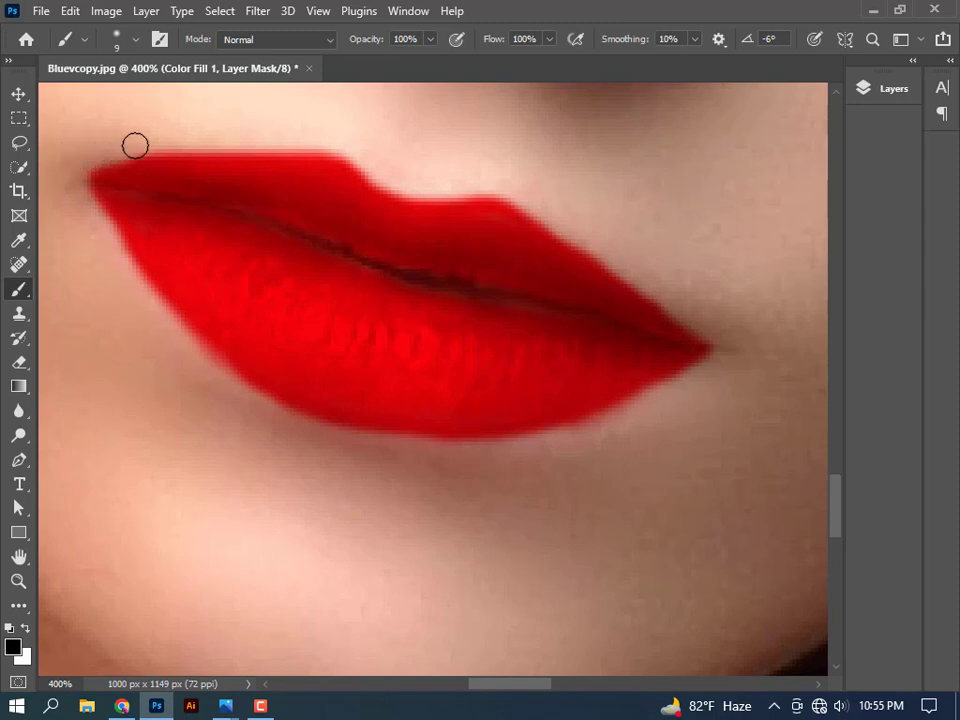
mouse_move(171, 143)
mouse_down()
mouse_move(302, 148)
mouse_move(392, 183)
mouse_up()
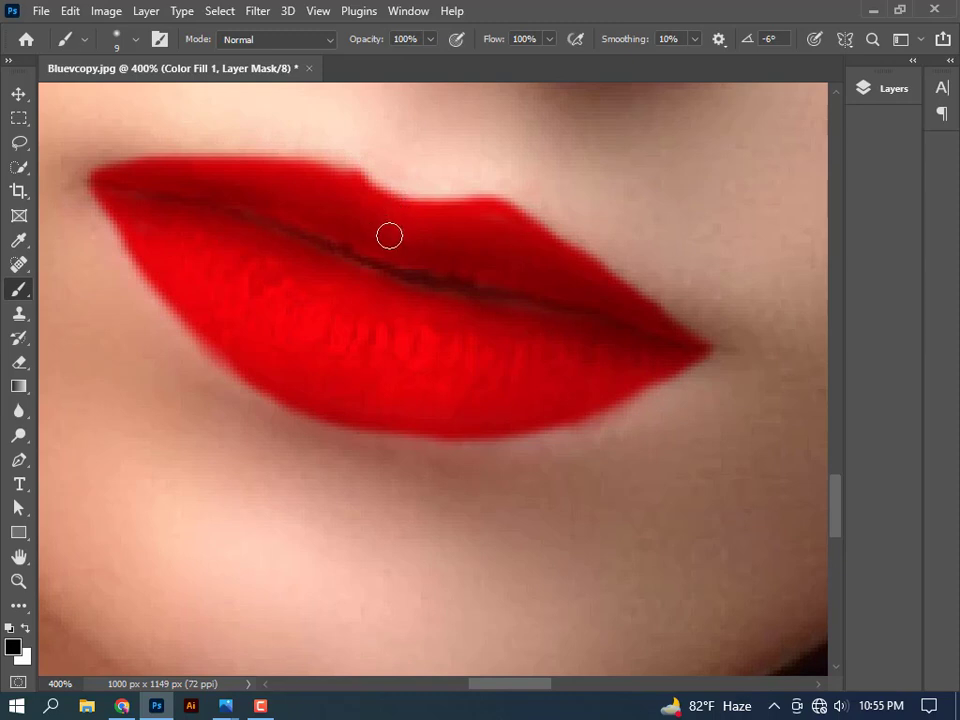
key(ctrl+z)
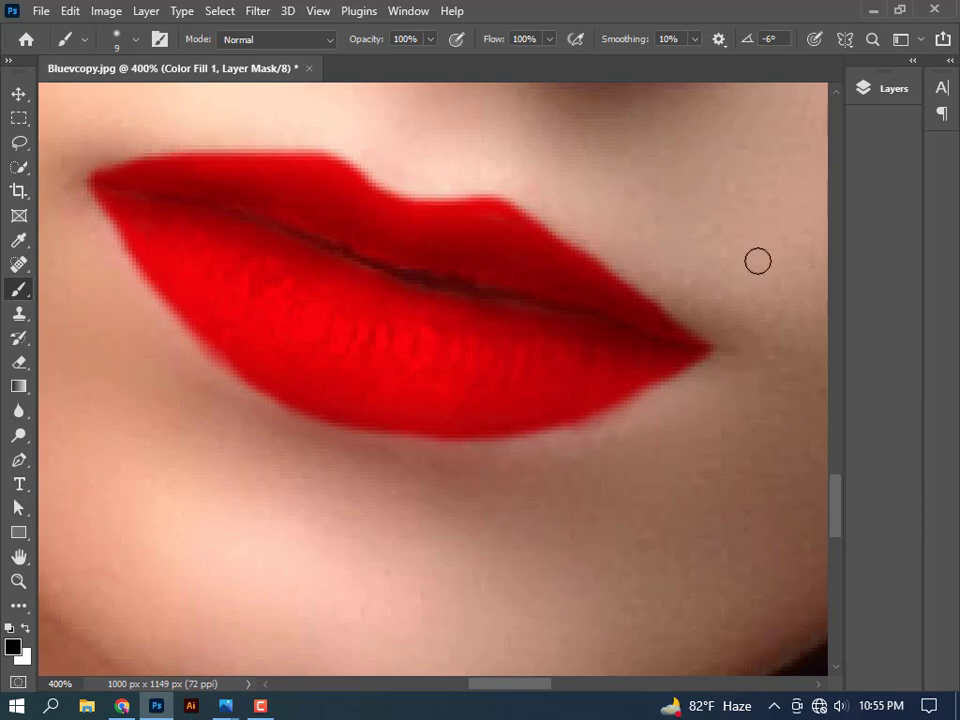
key(ctrl+minus)
key(ctrl+minus)
key(ctrl+minus)
key(ctrl+minus)
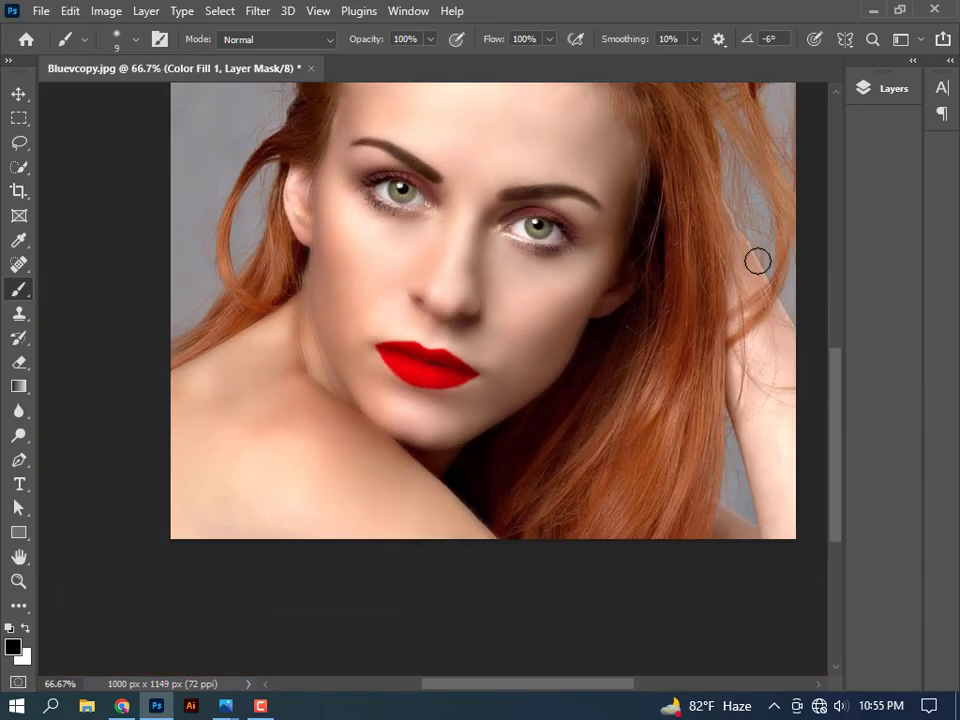
Show the Layers panel, check Color Fill 1's layer options, and zoom to 200% on the lips.
scroll(753, 313, up, 5)
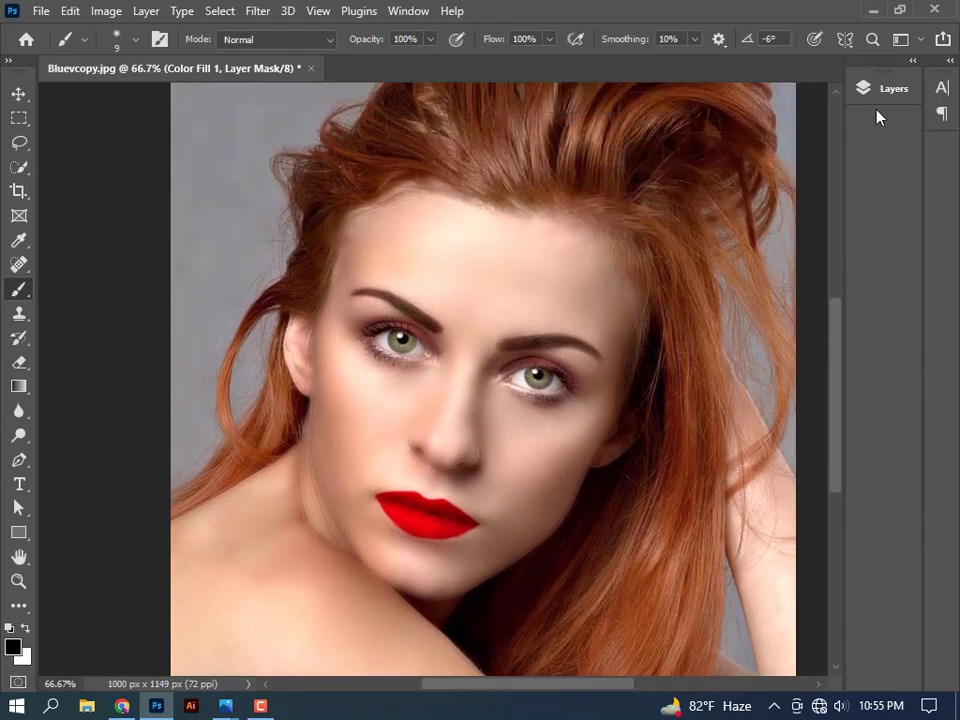
click(885, 88)
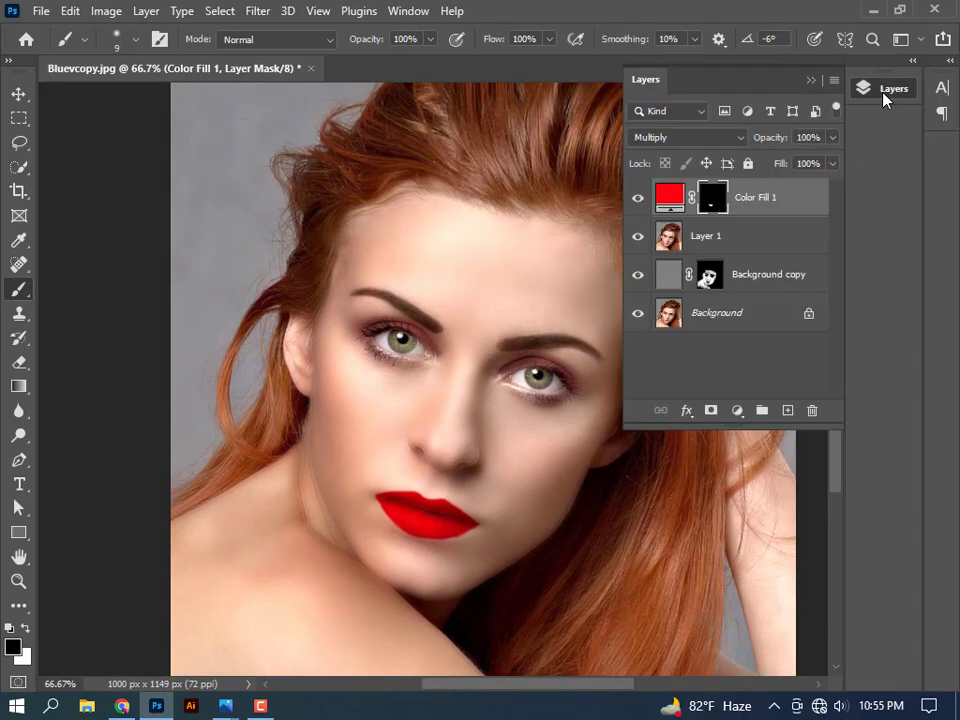
right_click(781, 197)
key(Escape)
key(ctrl+plus)
key(ctrl+plus)
scroll(512, 437, down, 2)
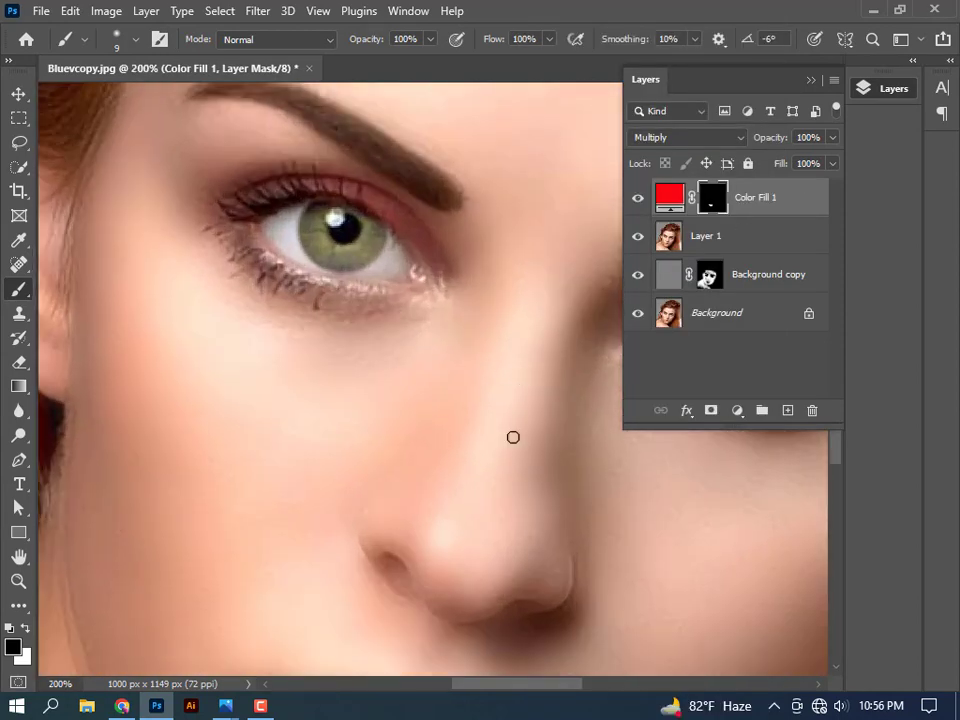
scroll(473, 499, down, 4)
scroll(473, 499, down, 2)
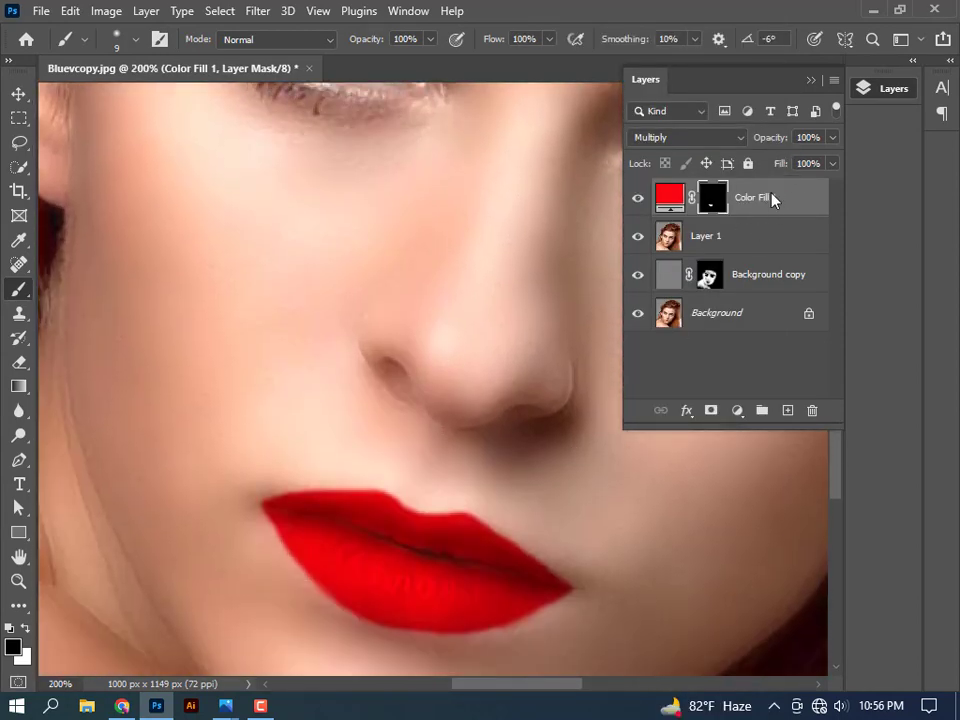
right_click(773, 199)
key(Escape)
Split Color Fill 1's Underlying Layer Blend If sliders to 0/77 and 155/255, then apply.
double_click(646, 290)
drag(453, 93, 581, 35)
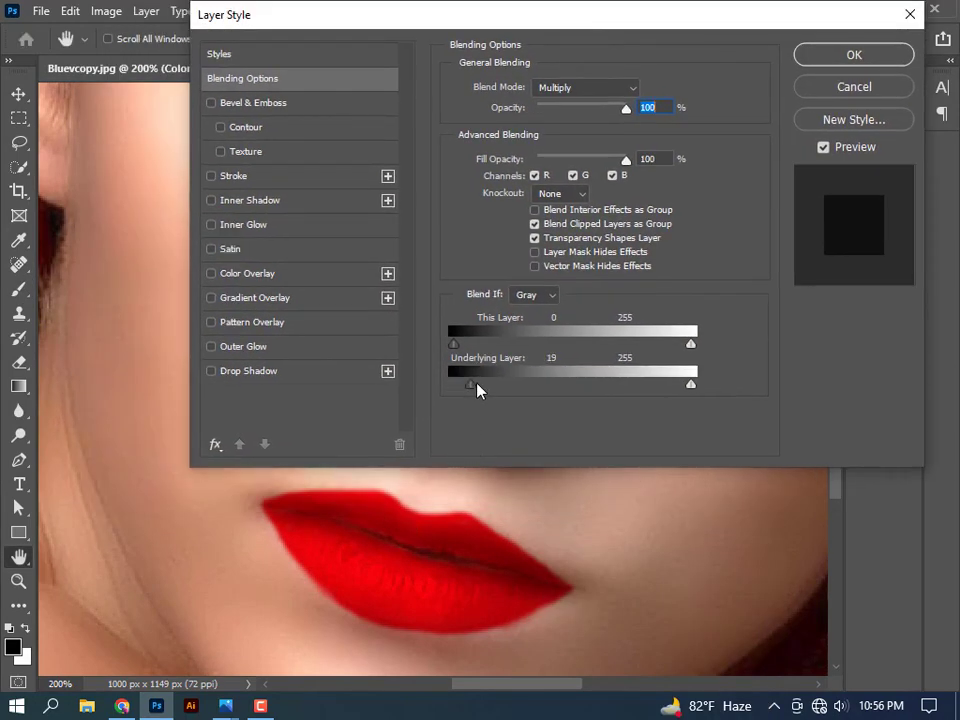
mouse_move(477, 390)
mouse_down()
mouse_move(534, 390)
mouse_move(521, 397)
mouse_up()
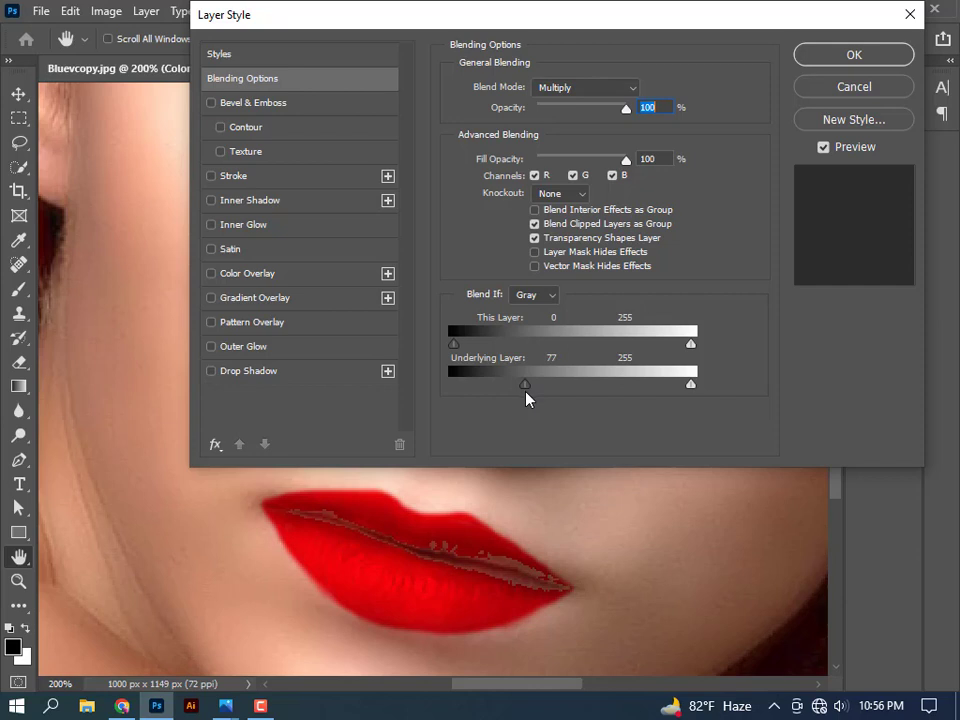
drag(525, 385, 440, 388)
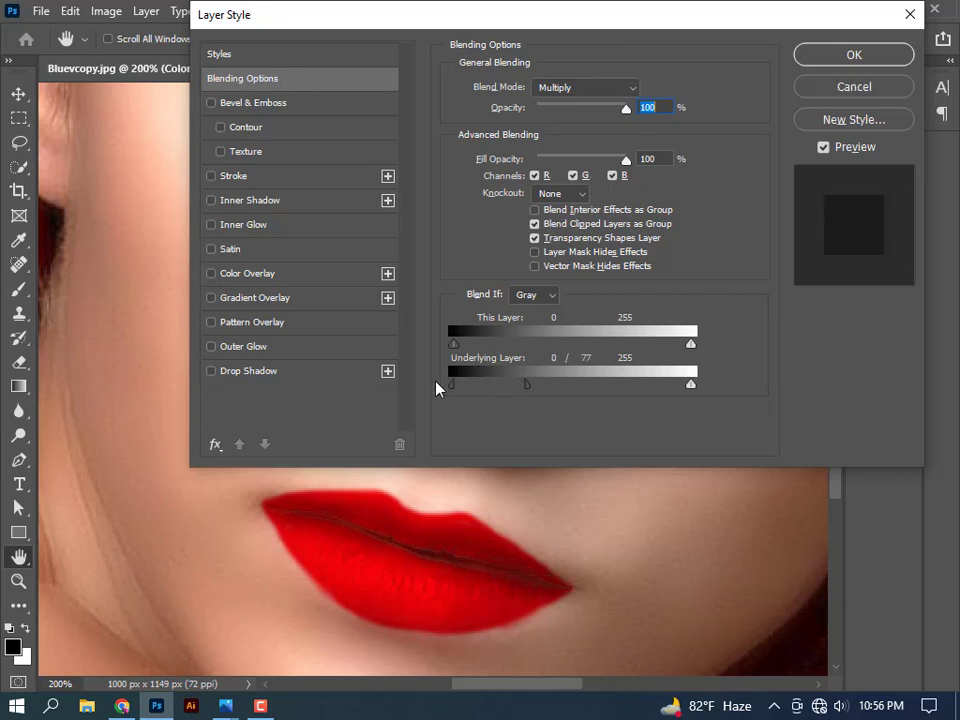
mouse_move(691, 384)
mouse_down()
mouse_move(616, 386)
mouse_move(600, 398)
mouse_up()
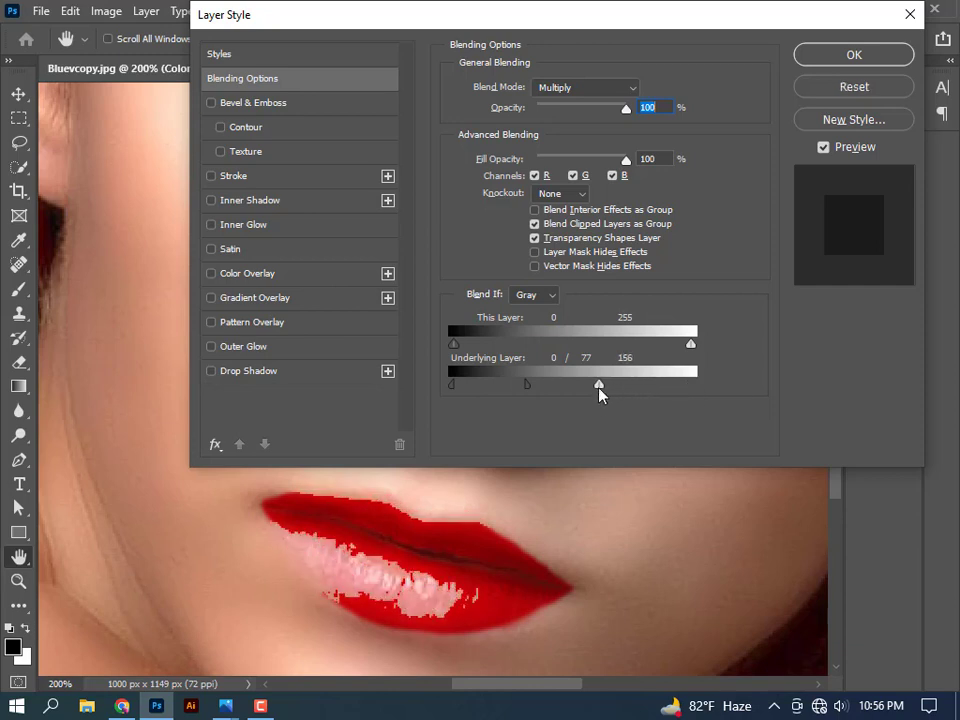
alt+click(599, 386)
drag(601, 390, 694, 388)
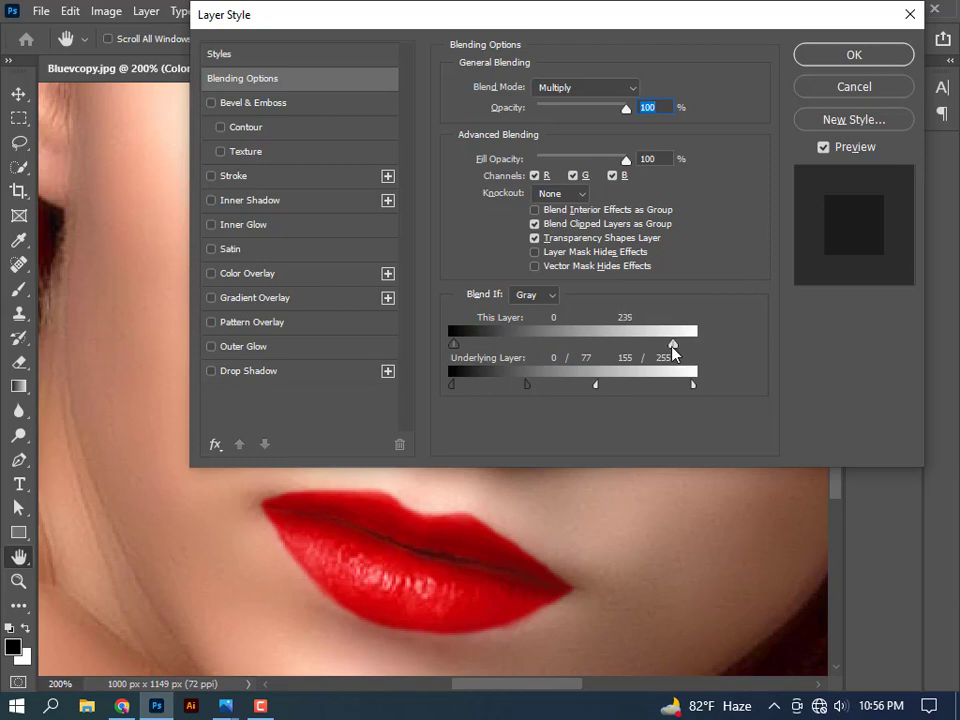
click(895, 56)
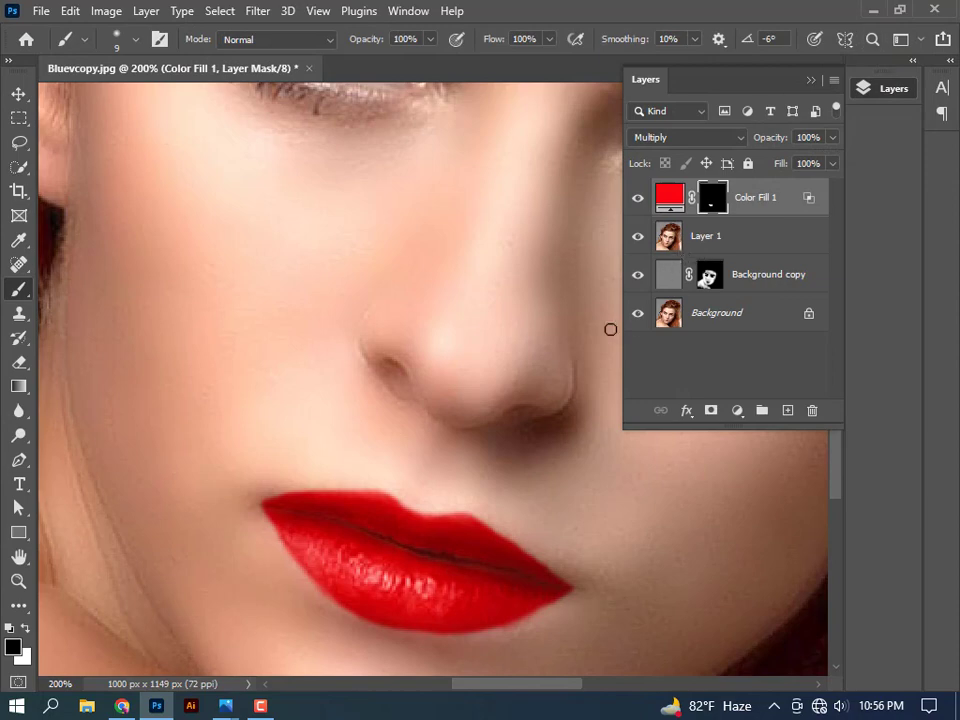
Reduce Color Fill 1's Fill to 68% and toggle its visibility to compare the lips.
key(ctrl+minus)
key(ctrl+minus)
key(ctrl+minus)
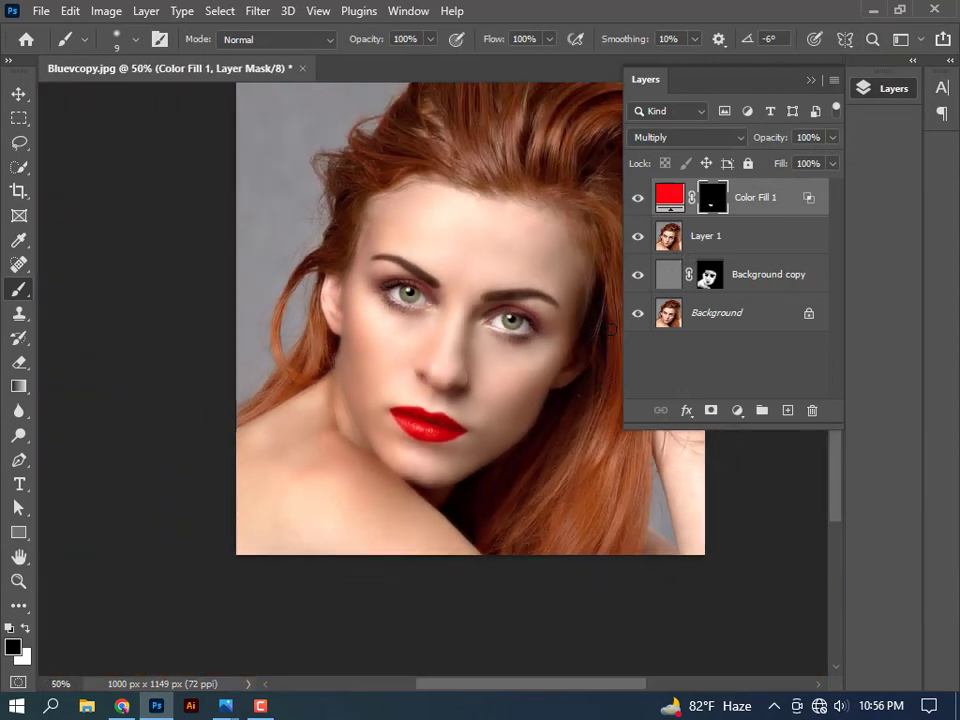
scroll(592, 352, up, 3)
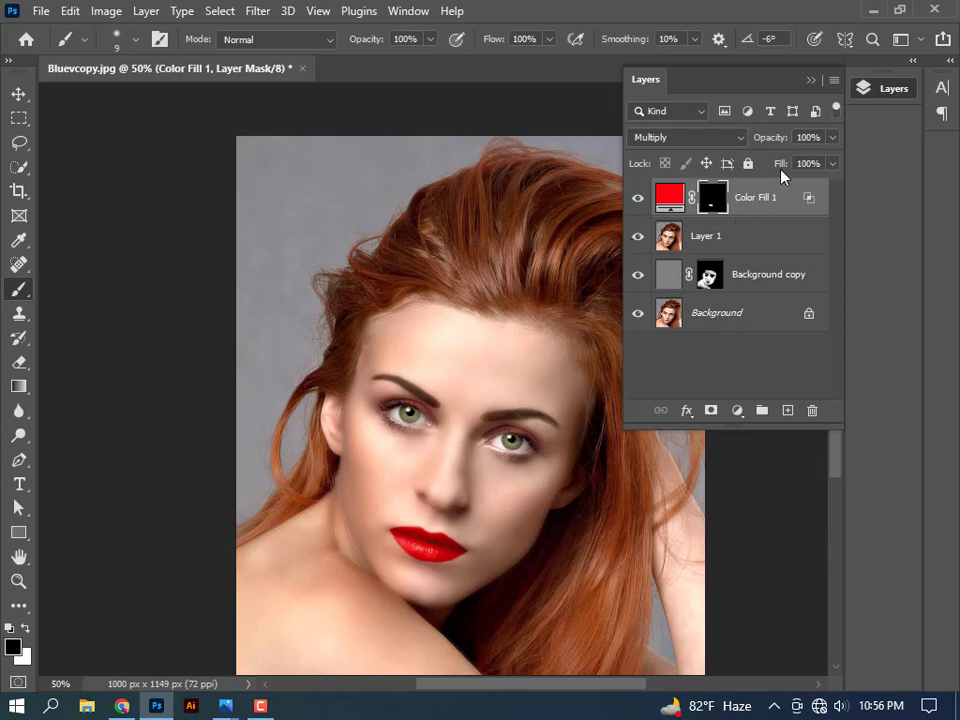
drag(780, 164, 761, 169)
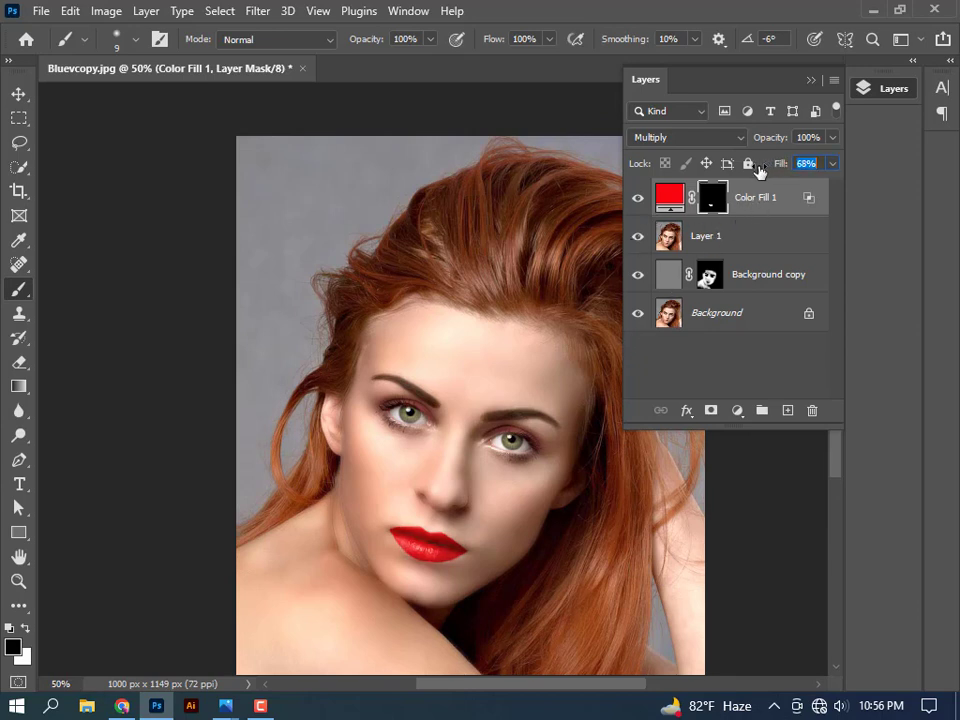
click(639, 198)
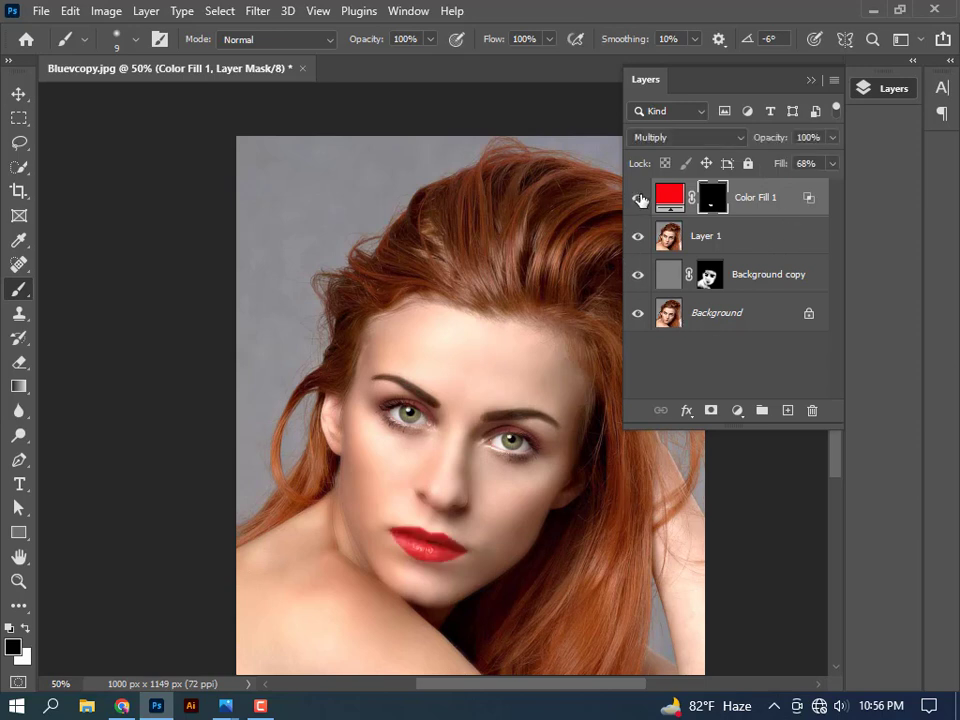
click(639, 198)
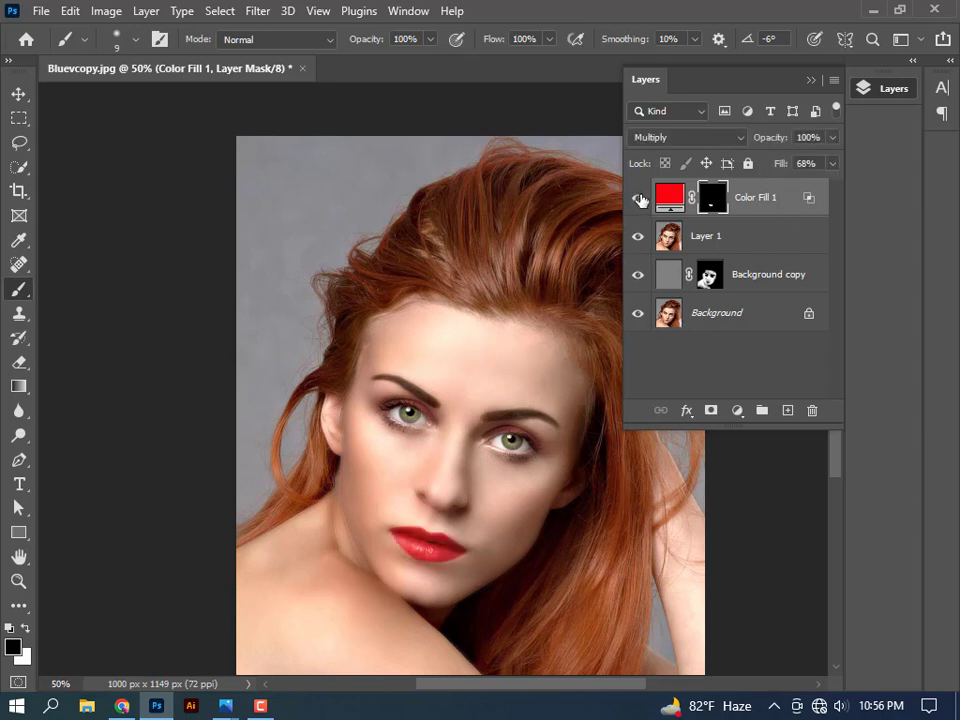